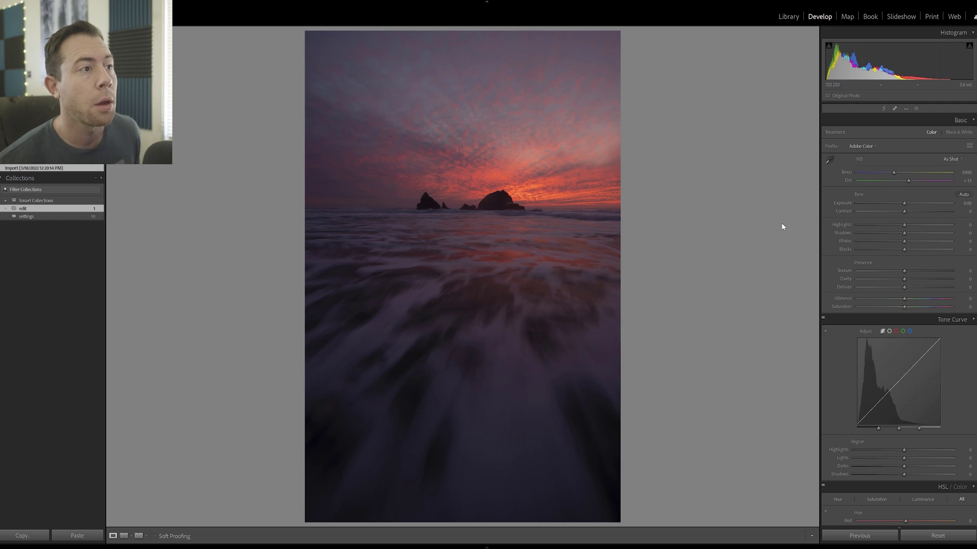
Try the Adobe Standard and Adobe Landscape profiles on the photo, returning to Adobe Color.
{"action": "left_click", "coordinate": [508, 251]}
{"action": "left_click_drag", "start_coordinate": [508, 251], "coordinate": [530, 309]}
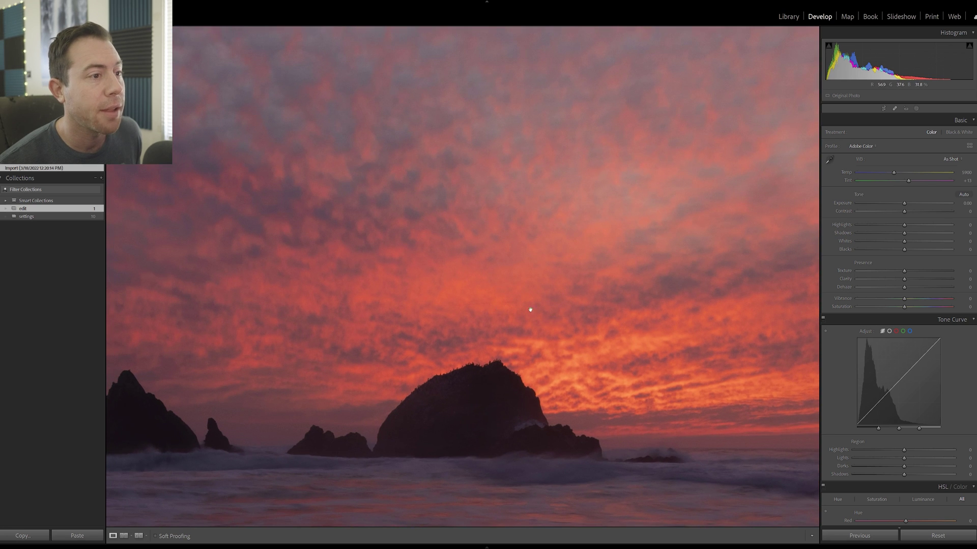
{"action": "left_click", "coordinate": [525, 317]}
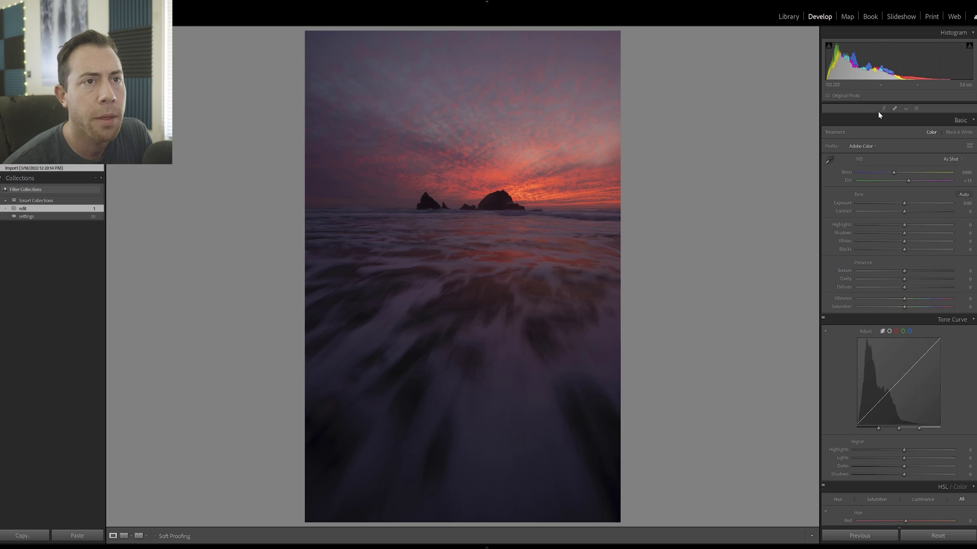
{"action": "left_click", "coordinate": [863, 146]}
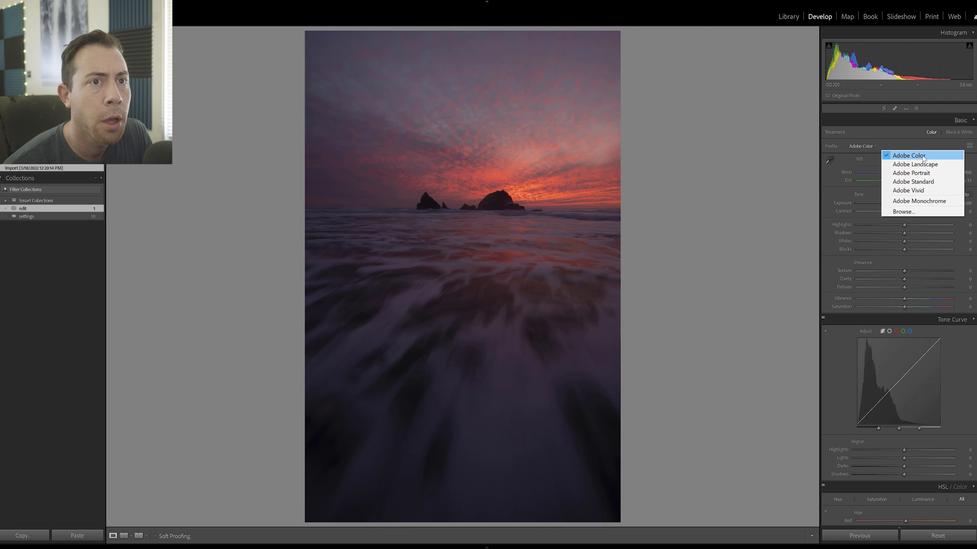
{"action": "left_click", "coordinate": [941, 183]}
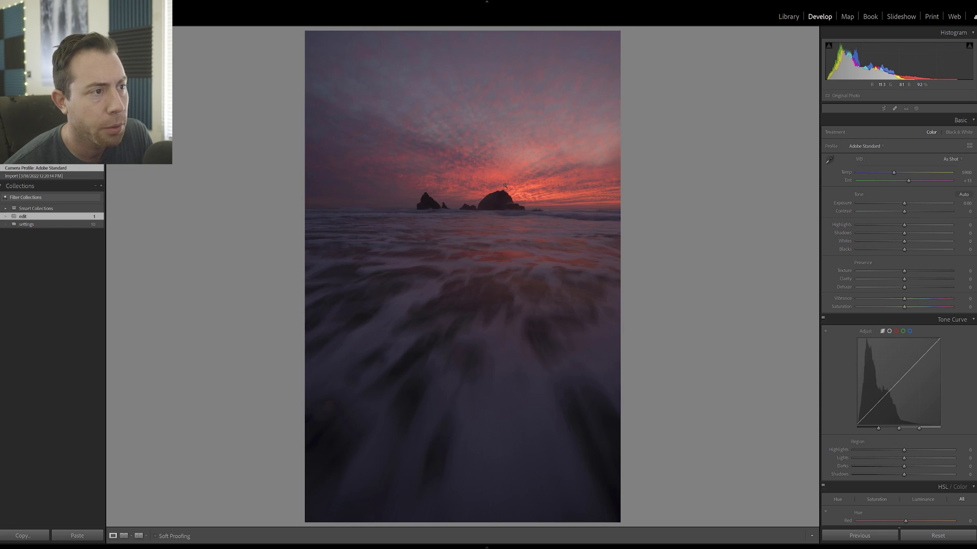
{"action": "key", "text": "Down"}
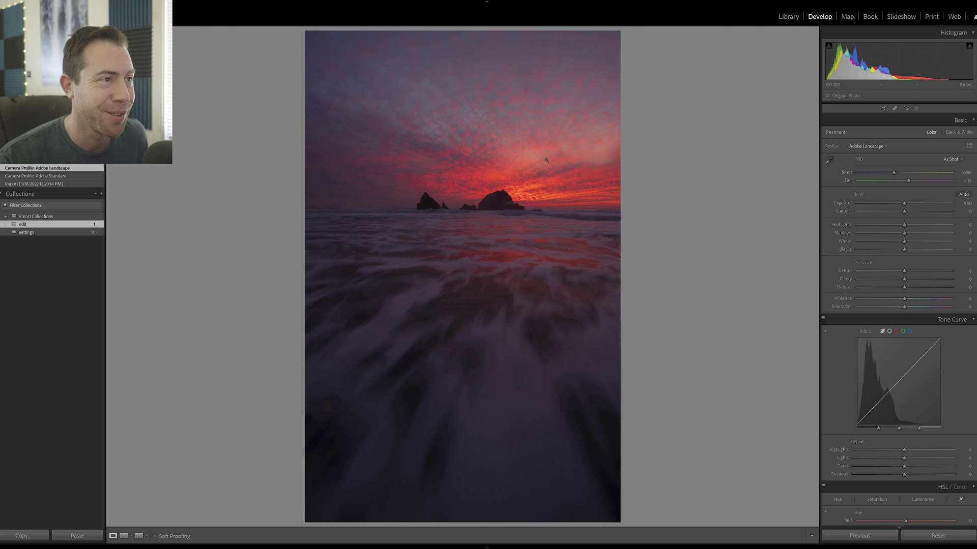
{"action": "left_click", "coordinate": [871, 146]}
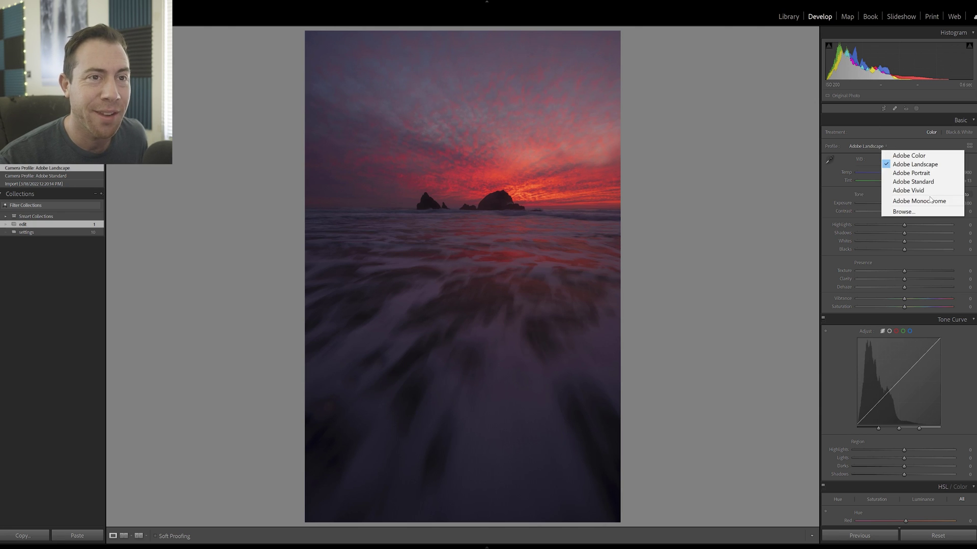
{"action": "left_click", "coordinate": [909, 155]}
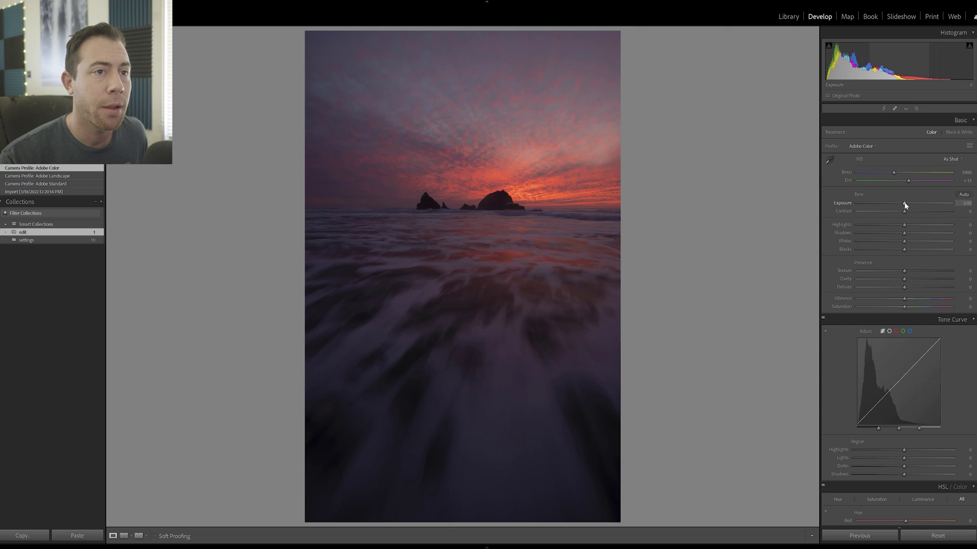
Raise the photo's exposure to +0.67.
{"action": "left_click_drag", "start_coordinate": [904, 204], "coordinate": [914, 204]}
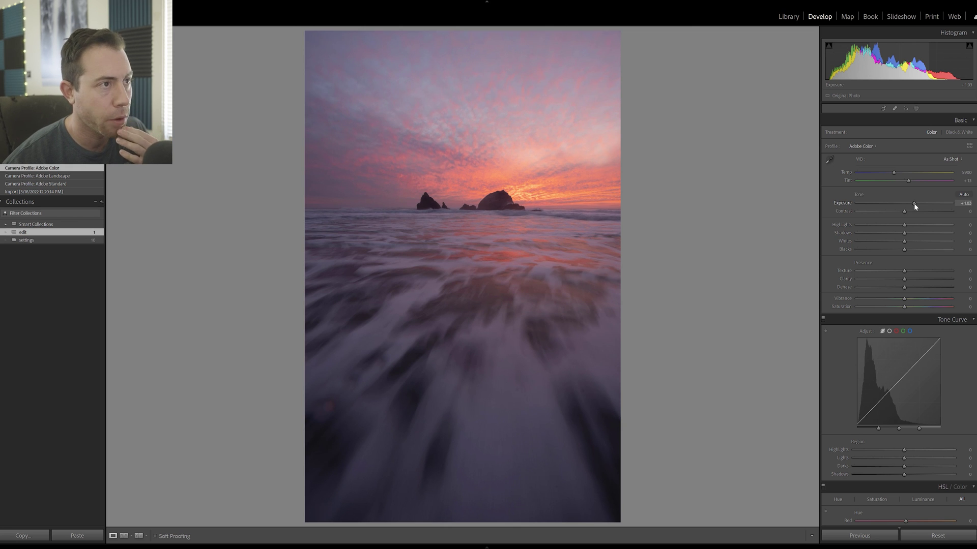
{"action": "left_click_drag", "start_coordinate": [914, 203], "coordinate": [910, 203]}
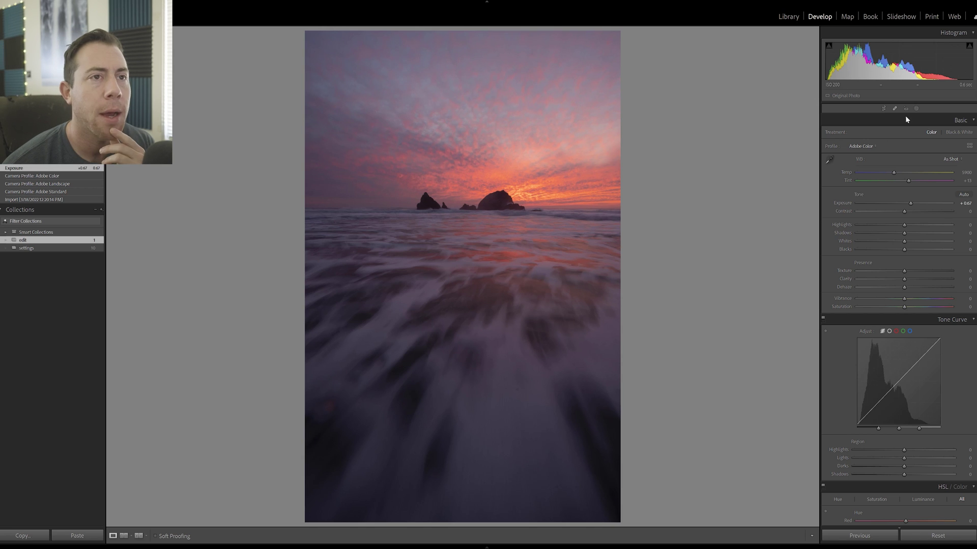
Crop the photo in on all sides at its original aspect ratio, placing the horizon near the upper third line.
{"action": "left_click", "coordinate": [884, 108]}
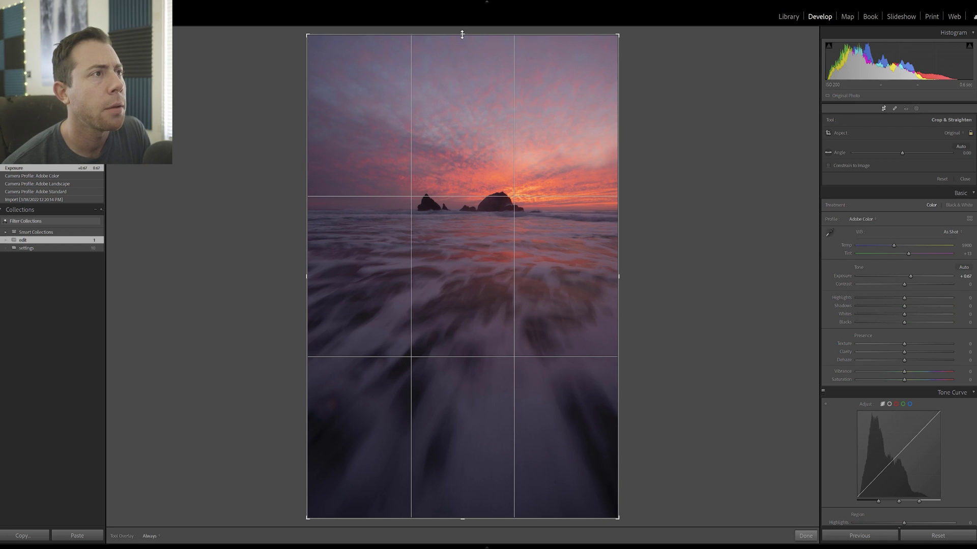
{"action": "left_click_drag", "start_coordinate": [462, 34], "coordinate": [462, 47]}
{"action": "left_click_drag", "start_coordinate": [460, 505], "coordinate": [463, 484]}
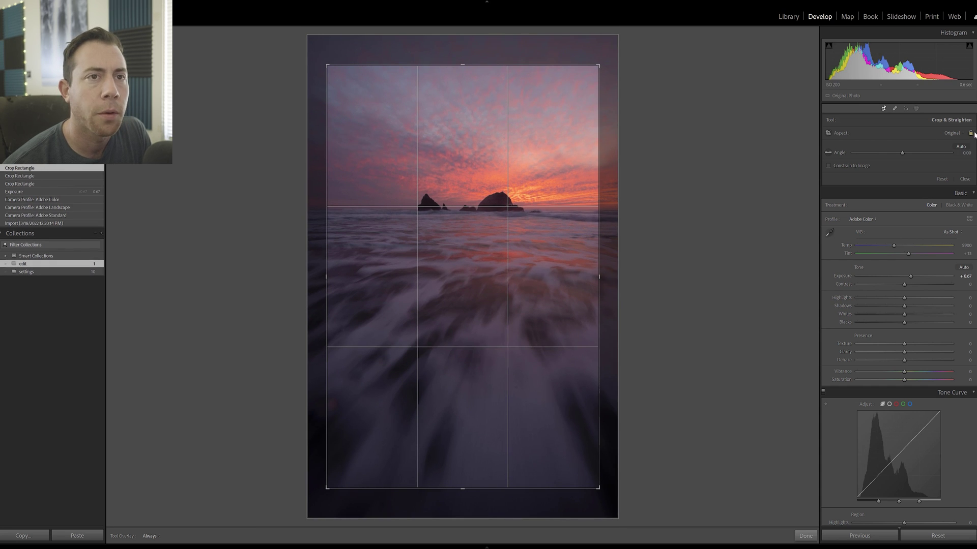
{"action": "left_click", "coordinate": [953, 133]}
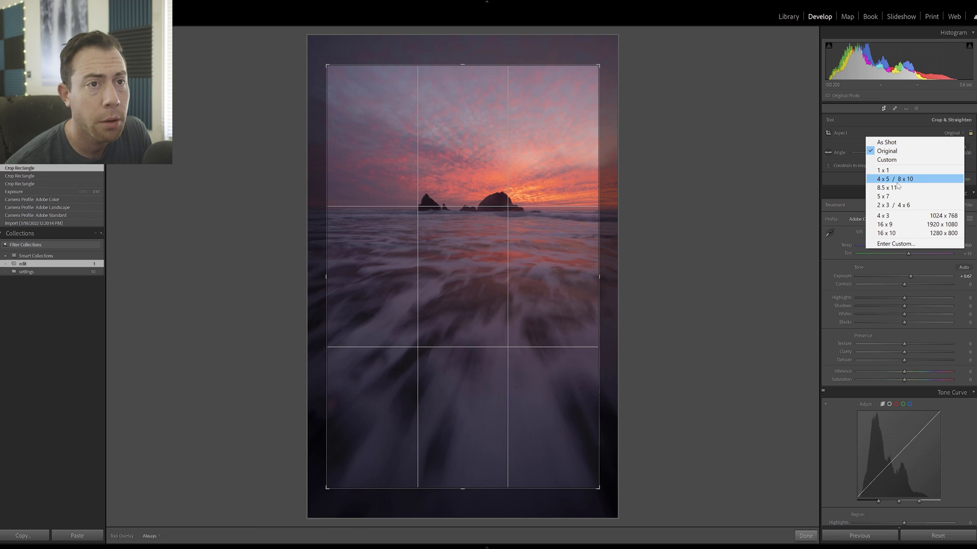
{"action": "left_click", "coordinate": [876, 131]}
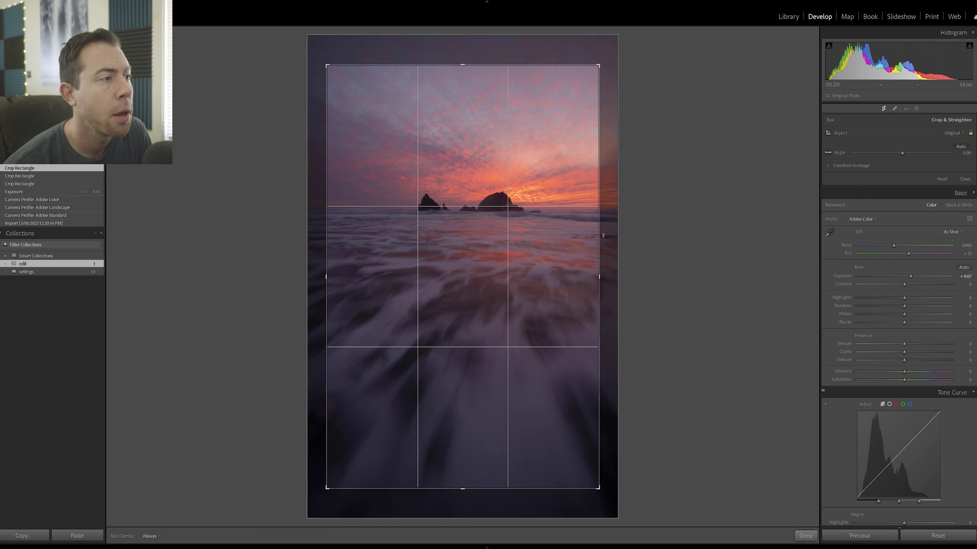
Straighten the crop along the sea horizon to an angle of -0.40 and apply it.
{"action": "left_click_drag", "start_coordinate": [612, 203], "coordinate": [611, 207]}
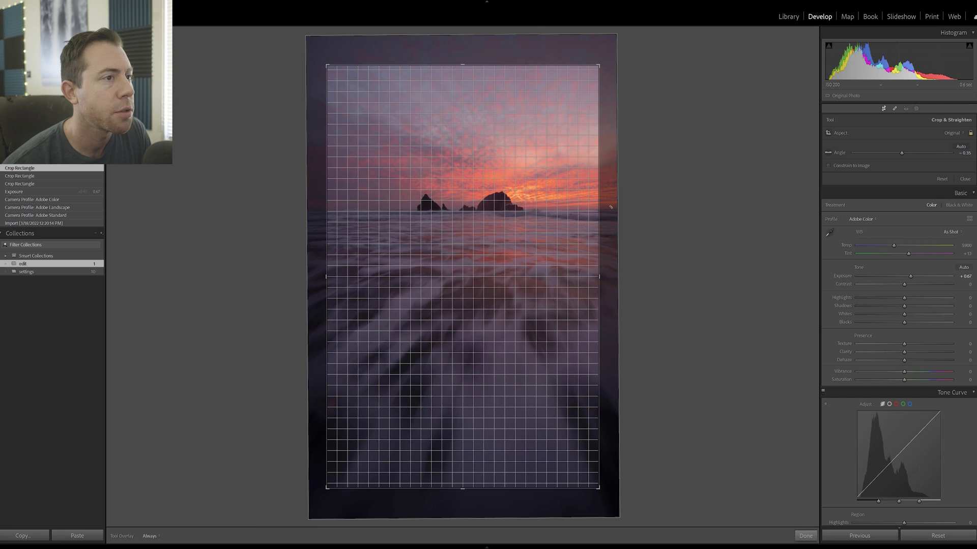
{"action": "left_click_drag", "start_coordinate": [610, 207], "coordinate": [610, 207]}
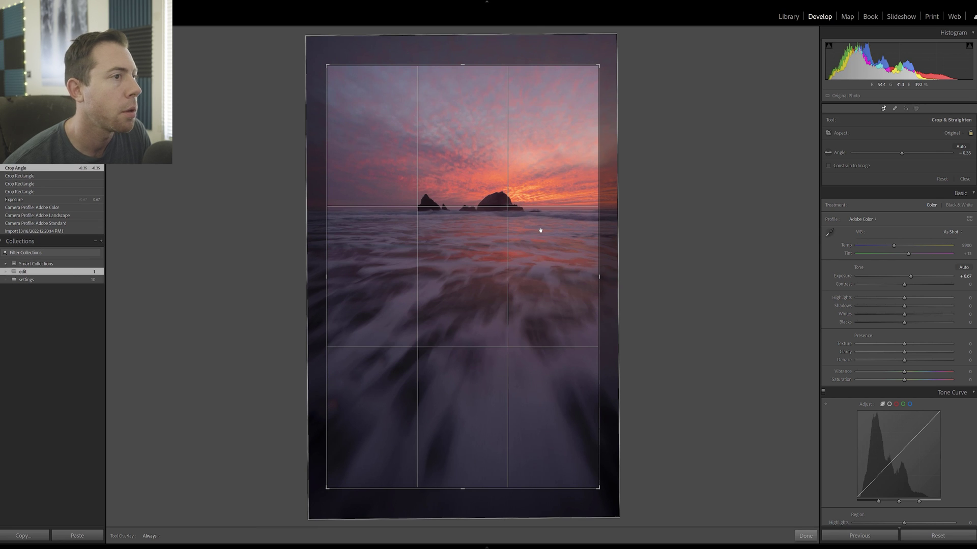
{"action": "left_click", "coordinate": [827, 152]}
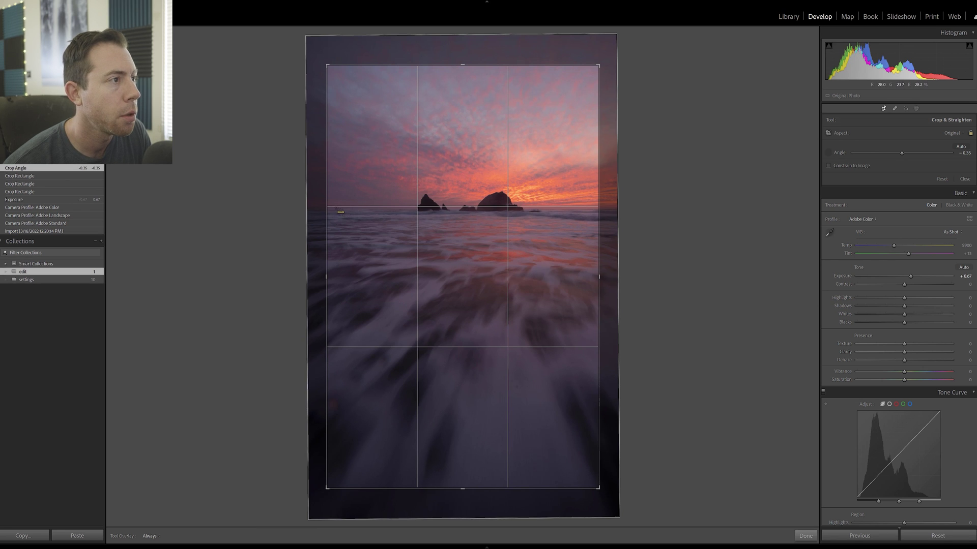
{"action": "left_click_drag", "start_coordinate": [332, 208], "coordinate": [597, 209]}
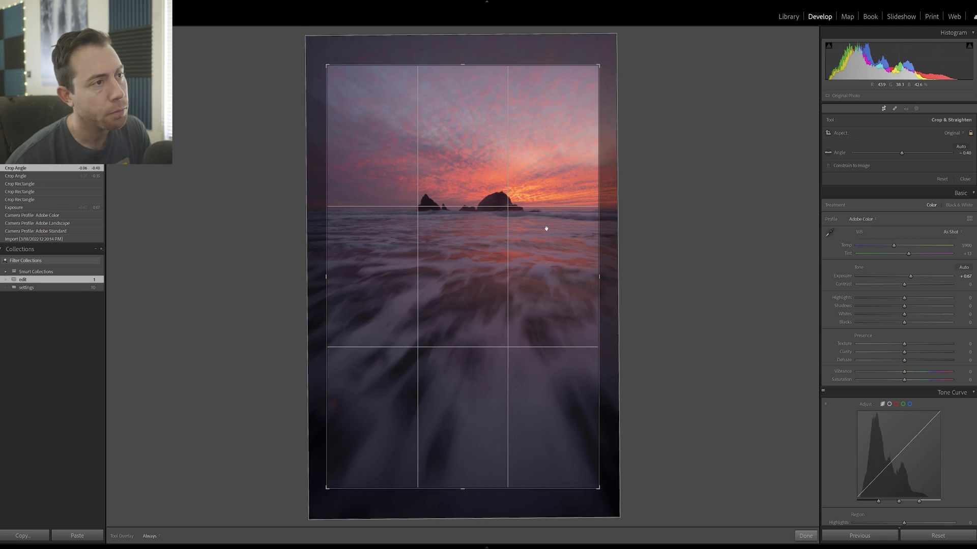
{"action": "key", "text": "r"}
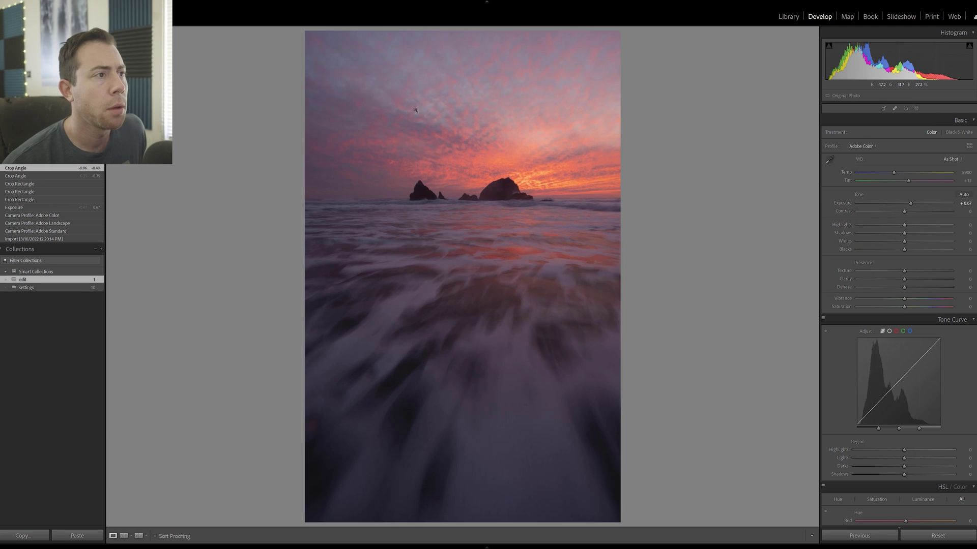
Set the tone adjustments to Highlights -28, Shadows +8 and Blacks +8.
{"action": "left_click_drag", "start_coordinate": [465, 187], "coordinate": [475, 211]}
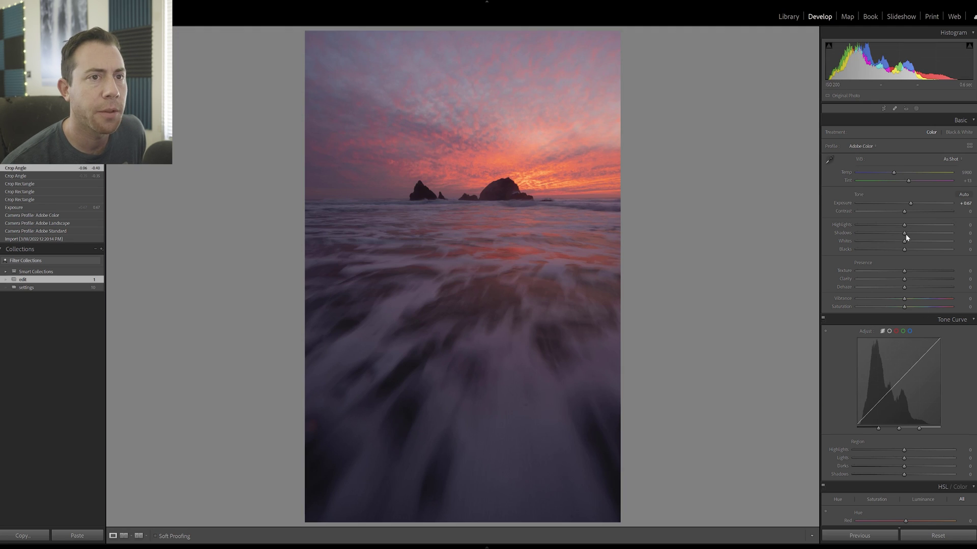
{"action": "left_click_drag", "start_coordinate": [904, 225], "coordinate": [908, 249]}
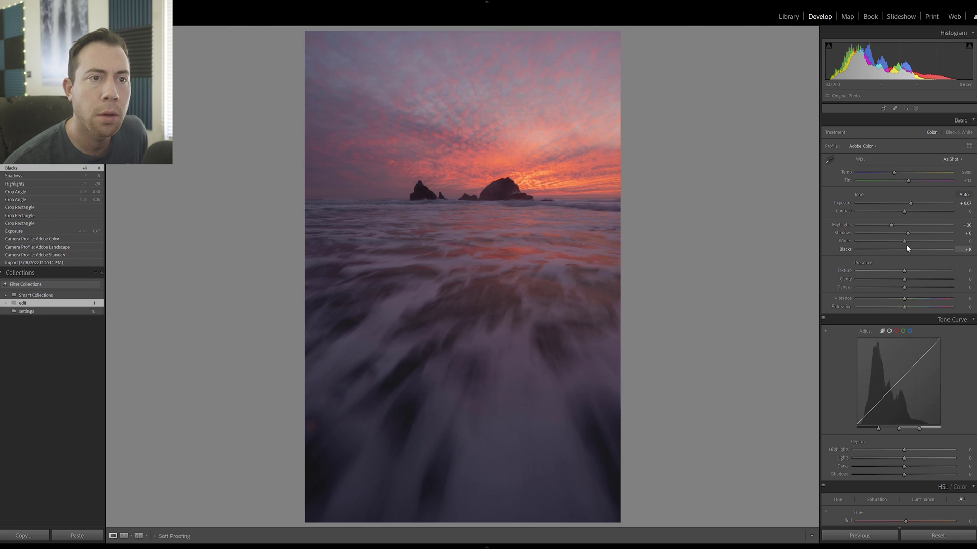
Try strong Clarity values up to +100 on the photo and reset Clarity to 0.
{"action": "scroll", "coordinate": [907, 260], "scroll_direction": "down", "scroll_amount": 3}
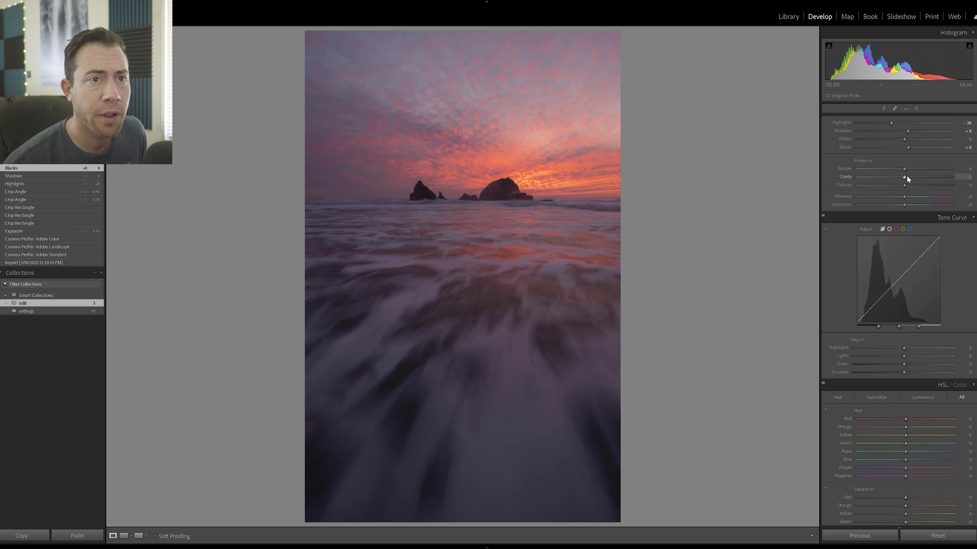
{"action": "left_click_drag", "start_coordinate": [907, 176], "coordinate": [952, 176]}
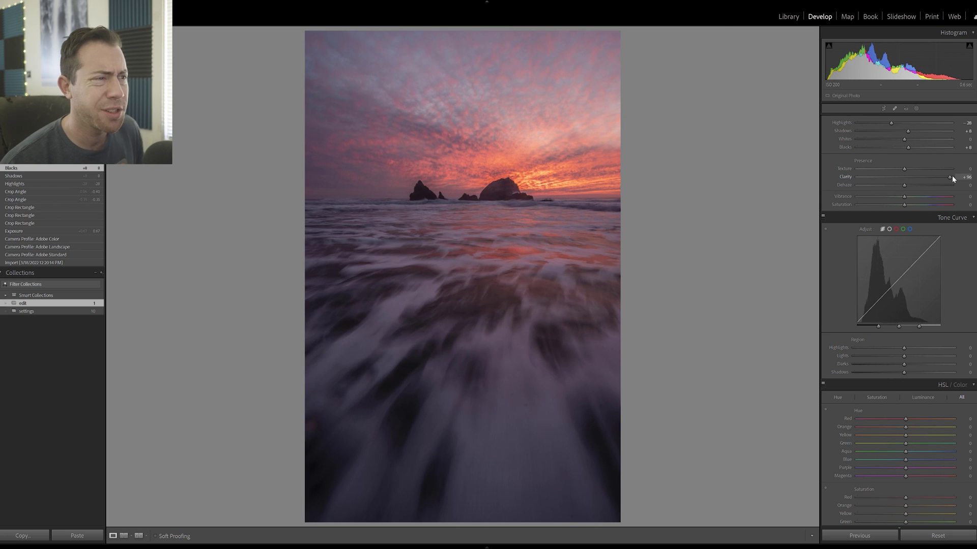
{"action": "mouse_move", "coordinate": [952, 176]}
{"action": "left_mouse_down"}
{"action": "mouse_move", "coordinate": [934, 174]}
{"action": "mouse_move", "coordinate": [958, 177]}
{"action": "left_mouse_up"}
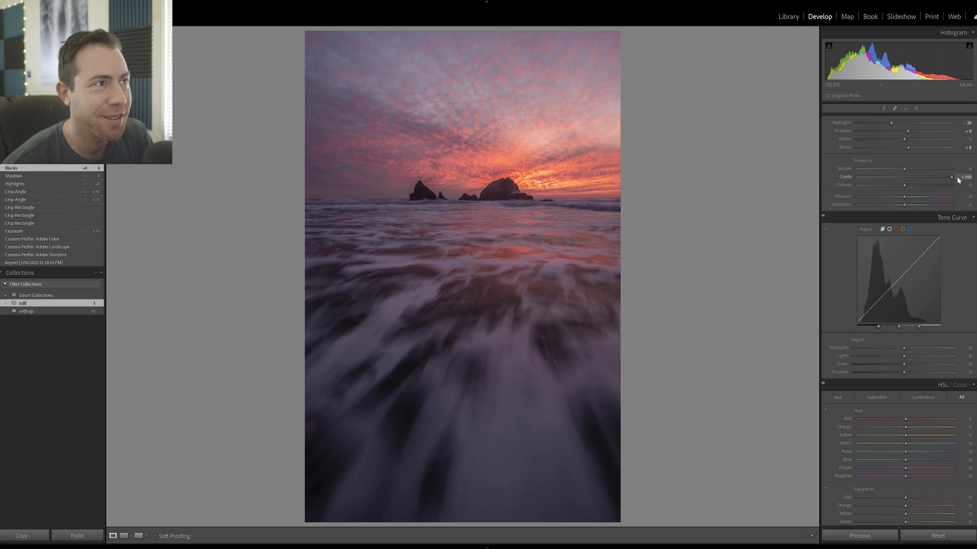
{"action": "mouse_move", "coordinate": [957, 176]}
{"action": "left_mouse_down"}
{"action": "mouse_move", "coordinate": [880, 182]}
{"action": "mouse_move", "coordinate": [942, 176]}
{"action": "left_mouse_up"}
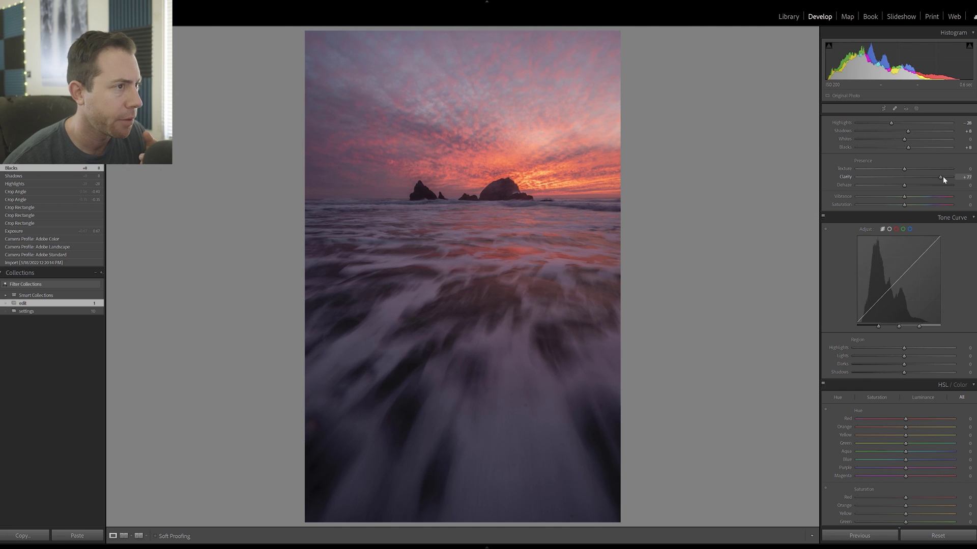
{"action": "left_click_drag", "start_coordinate": [942, 176], "coordinate": [905, 177]}
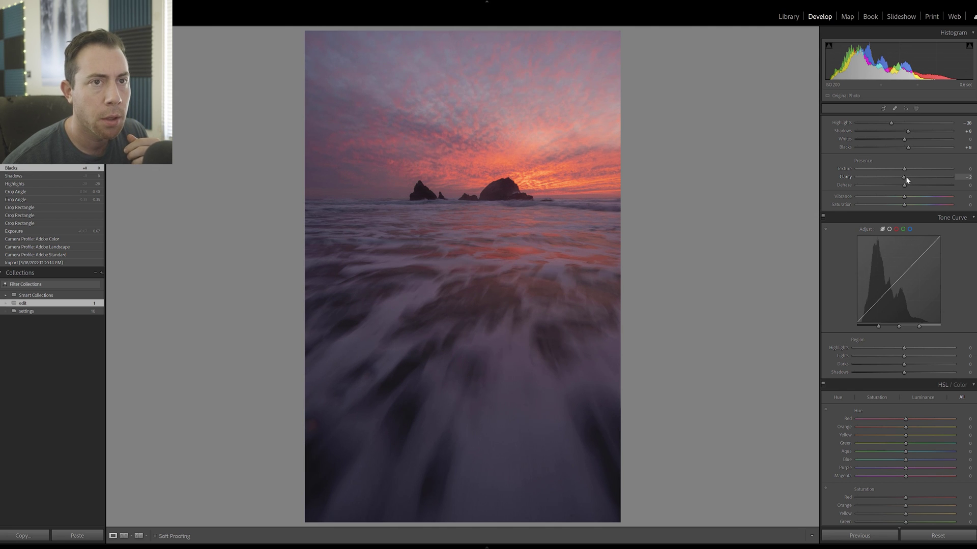
{"action": "left_click", "coordinate": [963, 177]}
{"action": "type", "text": "0"}
{"action": "key", "text": "Return"}
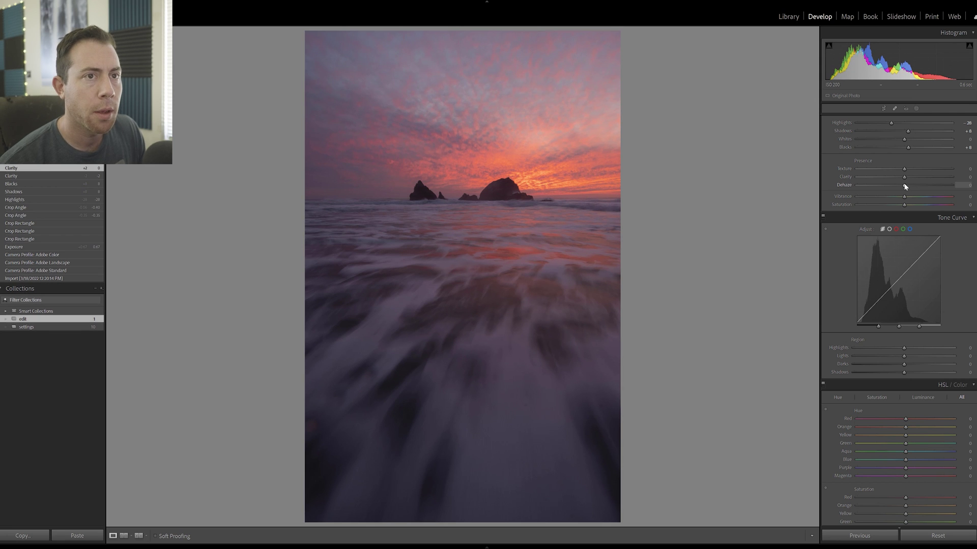
Set the photo's Dehaze amount to +10.
{"action": "mouse_move", "coordinate": [899, 186]}
{"action": "left_mouse_down"}
{"action": "mouse_move", "coordinate": [920, 185]}
{"action": "mouse_move", "coordinate": [909, 185]}
{"action": "left_mouse_up"}
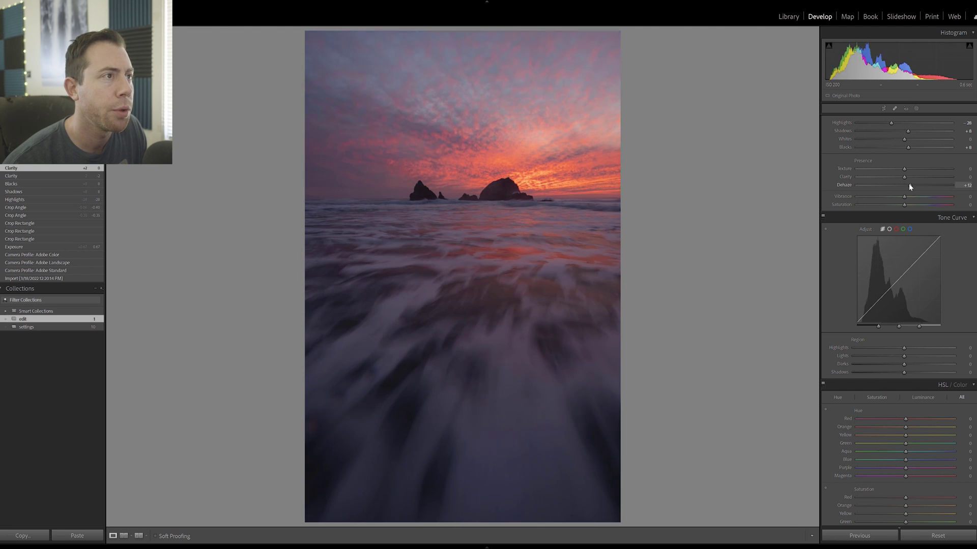
{"action": "left_click_drag", "start_coordinate": [911, 184], "coordinate": [909, 185]}
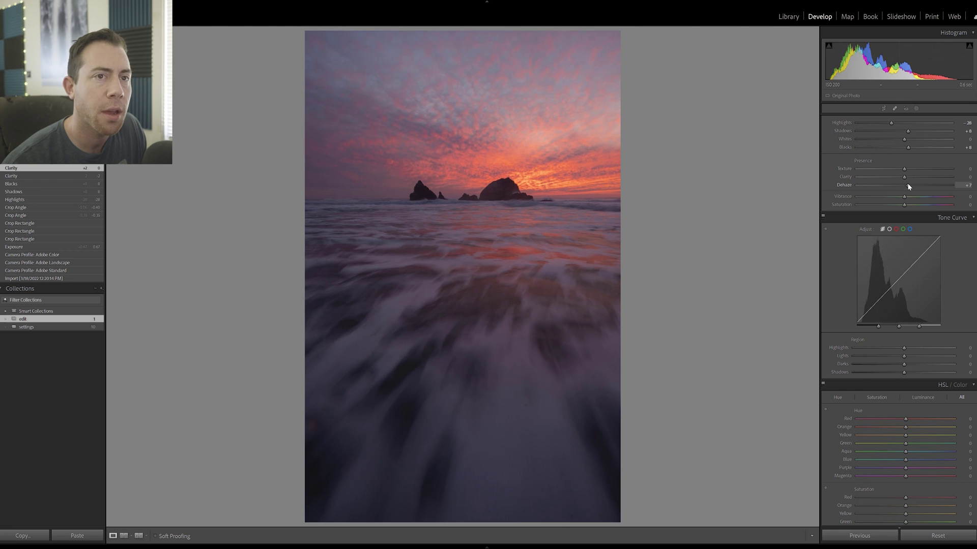
{"action": "left_click", "coordinate": [968, 186]}
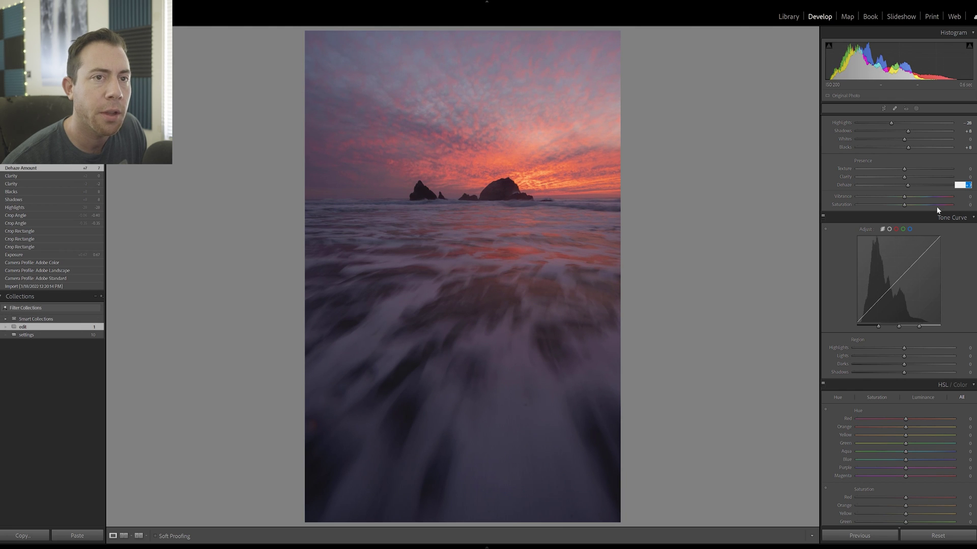
{"action": "type", "text": "10"}
{"action": "key", "text": "Return"}
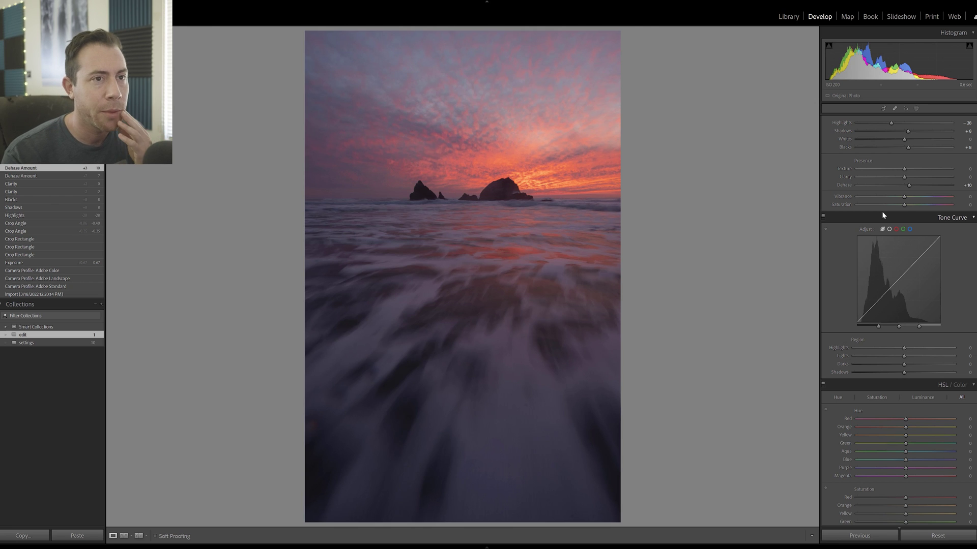
Raise the photo's Vibrance to +18.
{"action": "left_click", "coordinate": [919, 197]}
{"action": "scroll", "coordinate": [919, 196], "scroll_direction": "up", "scroll_amount": 5}
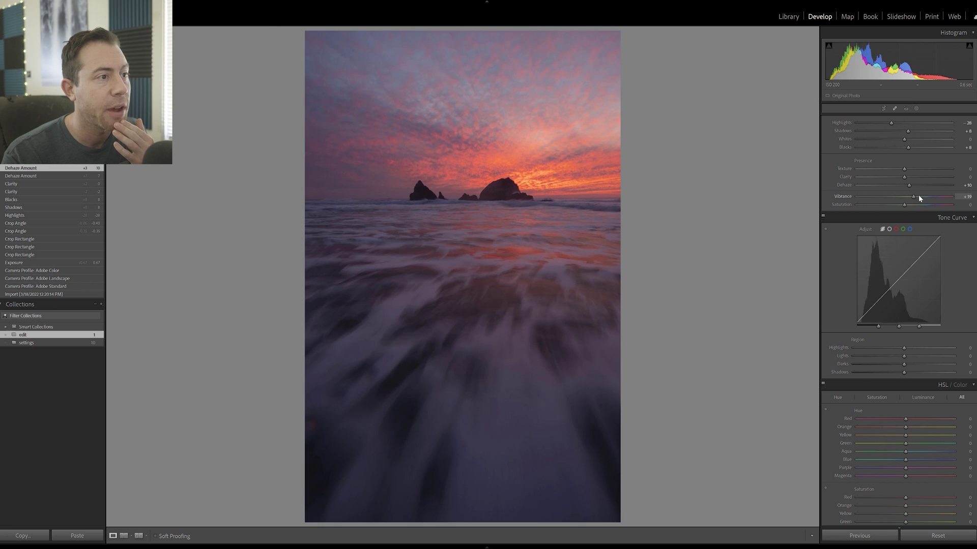
{"action": "left_click", "coordinate": [917, 197]}
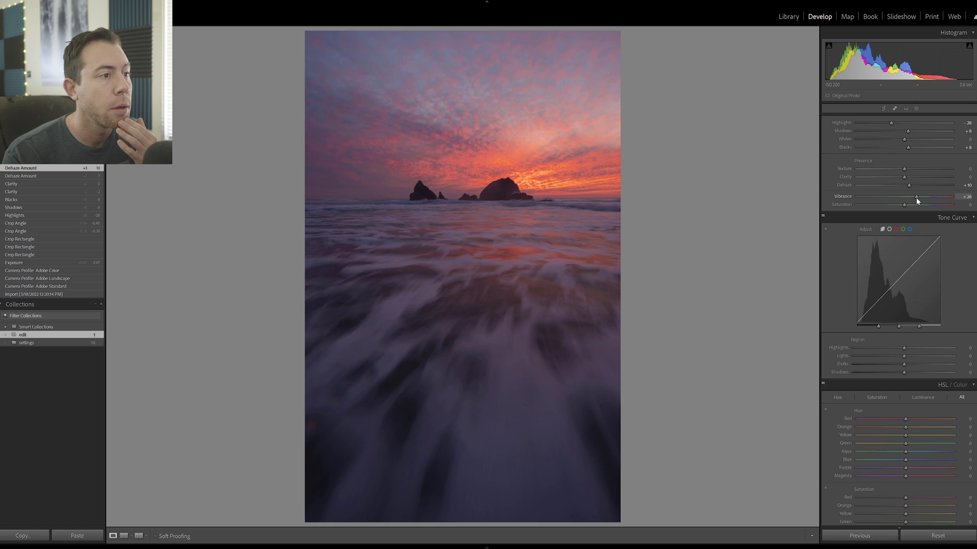
{"action": "left_click", "coordinate": [913, 197]}
{"action": "left_click_drag", "start_coordinate": [913, 196], "coordinate": [912, 196]}
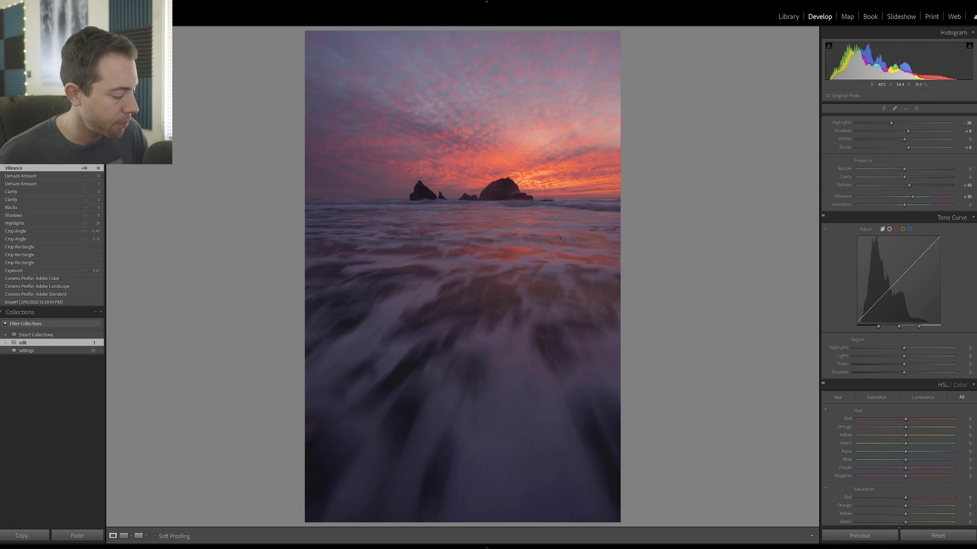
Compare the edited photo with its before version.
{"action": "key", "text": "backslash"}
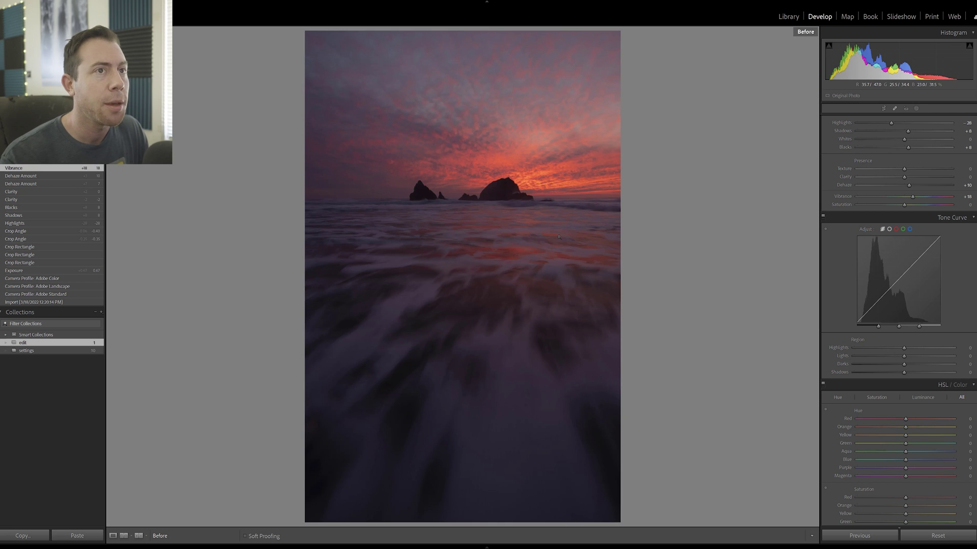
{"action": "key", "text": "backslash"}
{"action": "scroll", "coordinate": [941, 201], "scroll_direction": "down", "scroll_amount": 3}
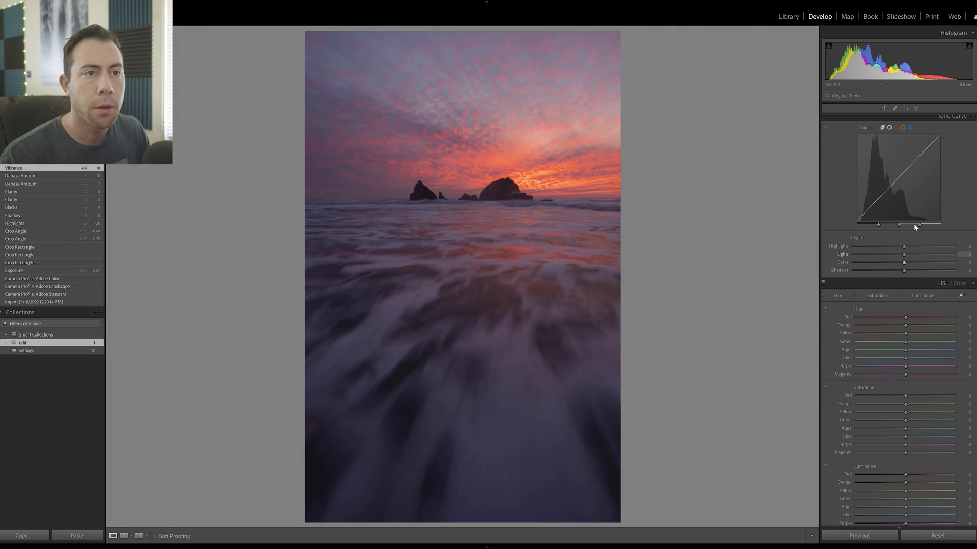
Try a region tone curve with Lights at +11, Darks at +18 and Highlights at -23.
{"action": "scroll", "coordinate": [902, 193], "scroll_direction": "up", "scroll_amount": 2}
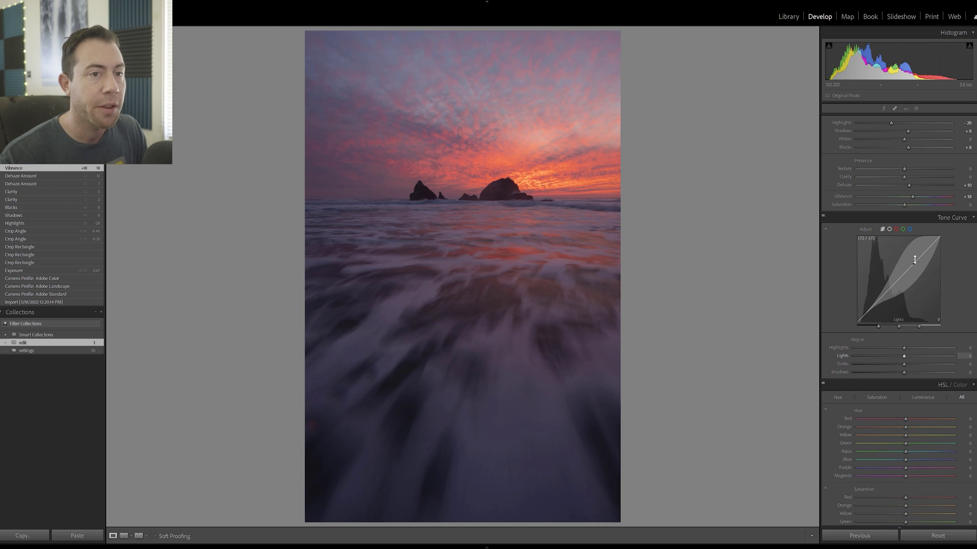
{"action": "left_click_drag", "start_coordinate": [915, 262], "coordinate": [916, 259]}
{"action": "left_click_drag", "start_coordinate": [883, 294], "coordinate": [883, 291]}
{"action": "left_click_drag", "start_coordinate": [922, 249], "coordinate": [923, 252]}
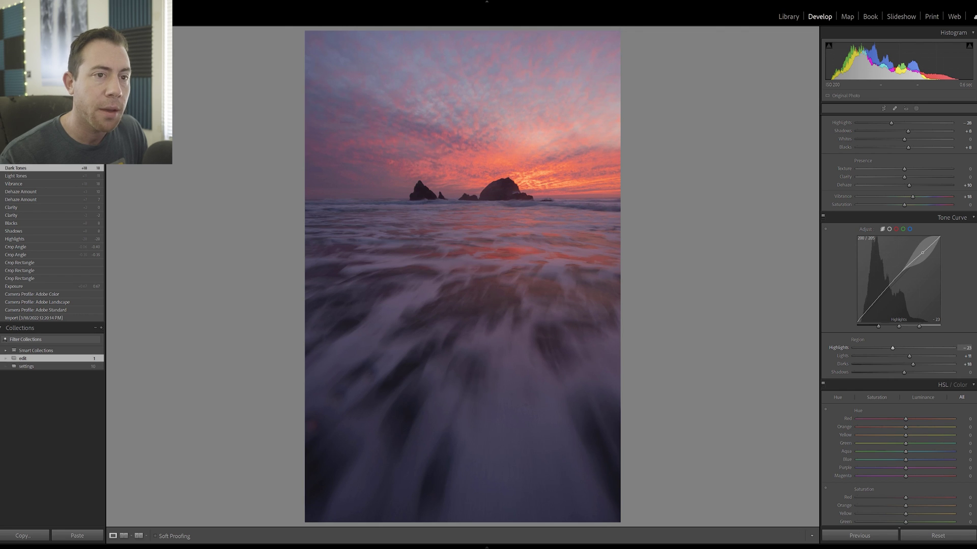
{"action": "left_click_drag", "start_coordinate": [922, 253], "coordinate": [922, 253]}
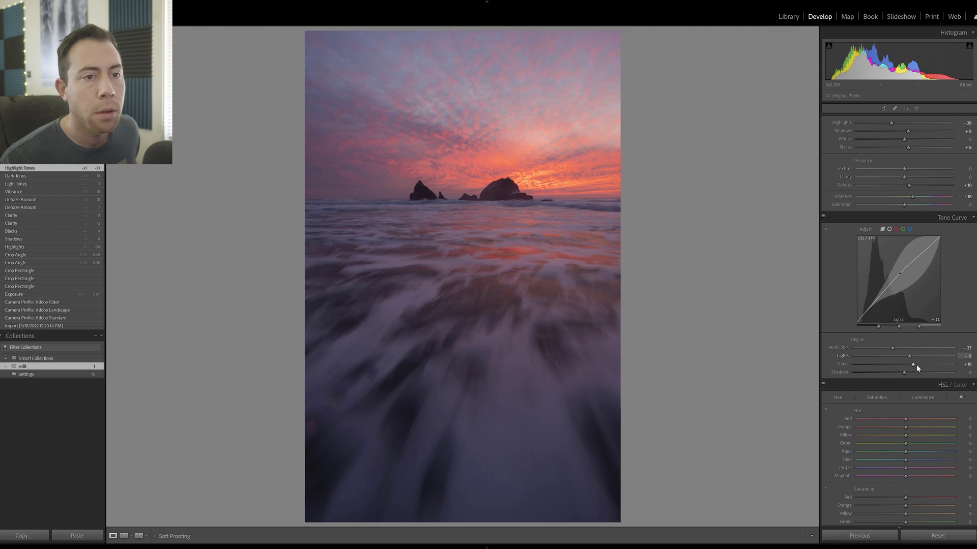
Reset the tone curve's Highlights, Lights and Darks to 0 and collapse the curve settings.
{"action": "left_click", "coordinate": [966, 348]}
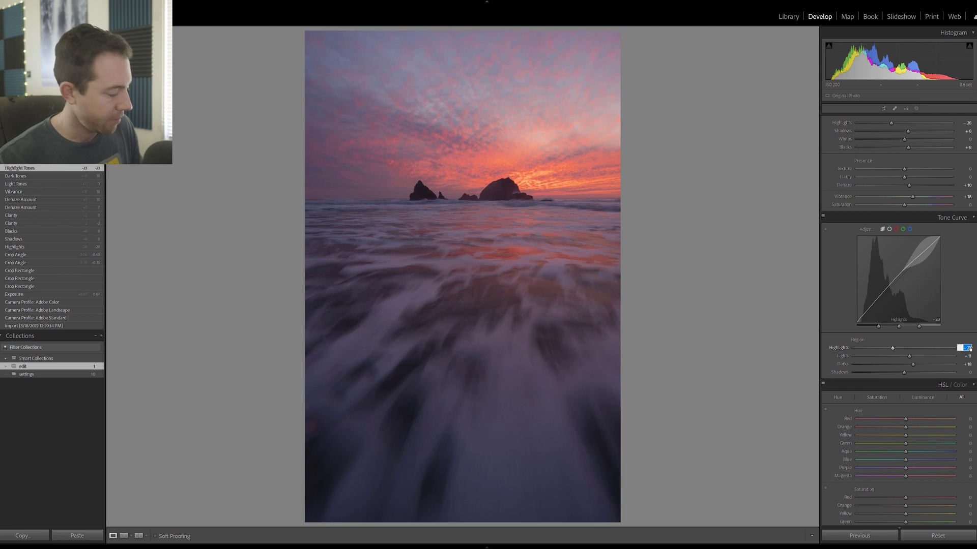
{"action": "type", "text": "0"}
{"action": "key", "text": "Tab"}
{"action": "type", "text": "0"}
{"action": "key", "text": "Tab"}
{"action": "type", "text": "0"}
{"action": "key", "text": "Return"}
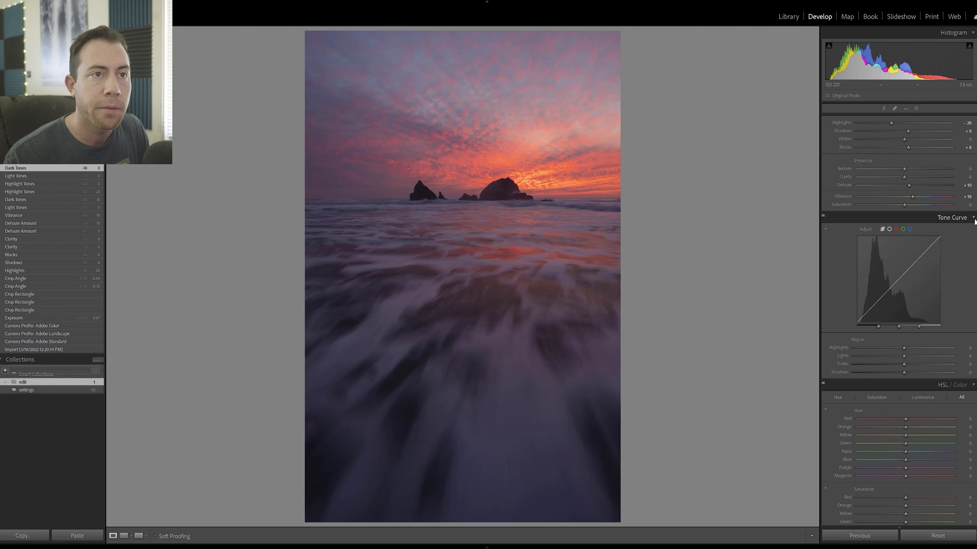
{"action": "left_click", "coordinate": [974, 218]}
{"action": "scroll", "coordinate": [929, 187], "scroll_direction": "up", "scroll_amount": 2}
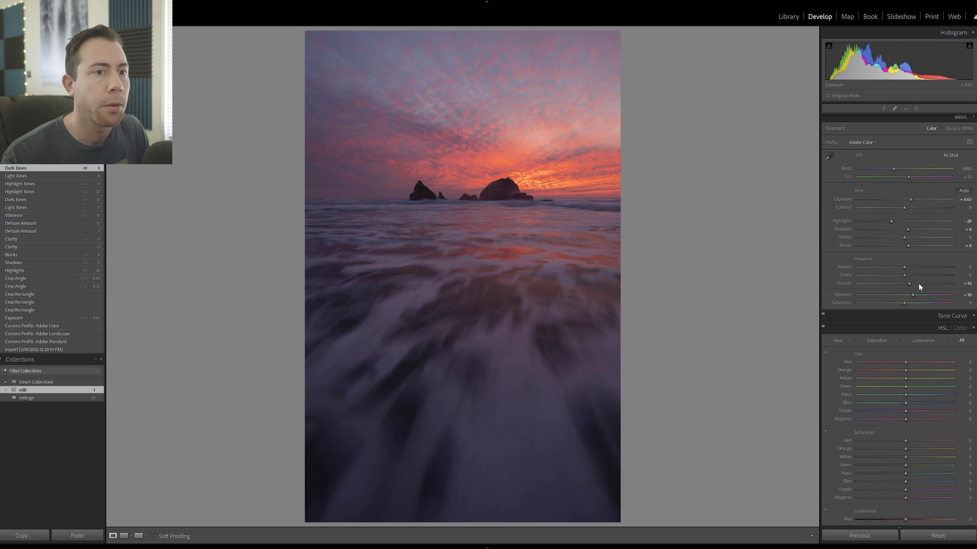
Use the targeted saturation adjustment on the sky to set red and orange to -5, blue to +21 and purple to +11.
{"action": "scroll", "coordinate": [920, 291], "scroll_direction": "down", "scroll_amount": 2}
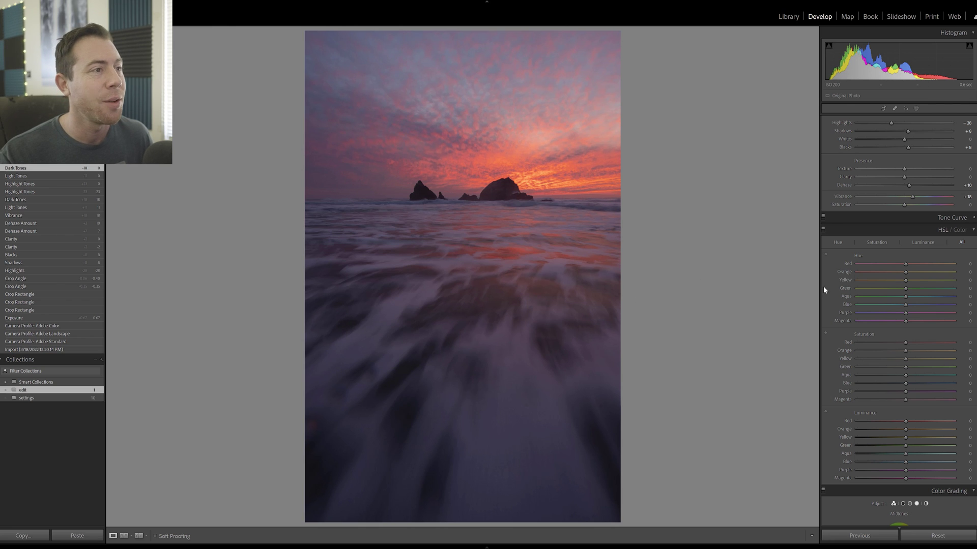
{"action": "left_click", "coordinate": [826, 334]}
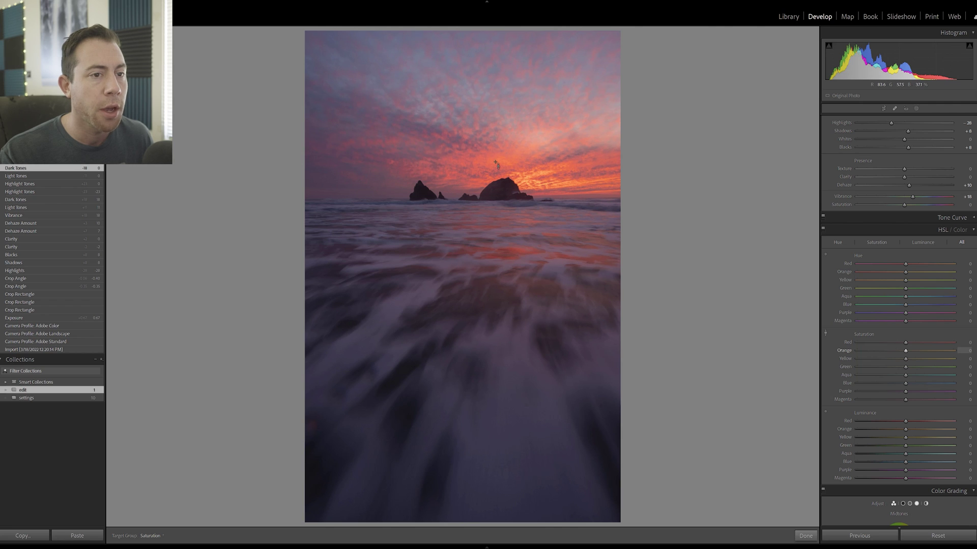
{"action": "mouse_move", "coordinate": [495, 159]}
{"action": "left_mouse_down"}
{"action": "mouse_move", "coordinate": [494, 173]}
{"action": "mouse_move", "coordinate": [495, 161]}
{"action": "left_mouse_up"}
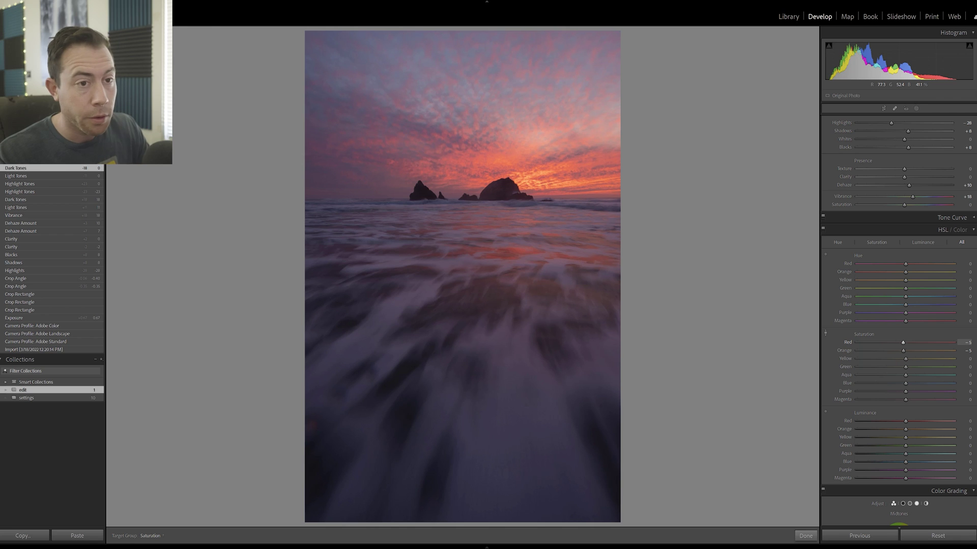
{"action": "left_click_drag", "start_coordinate": [501, 164], "coordinate": [501, 163]}
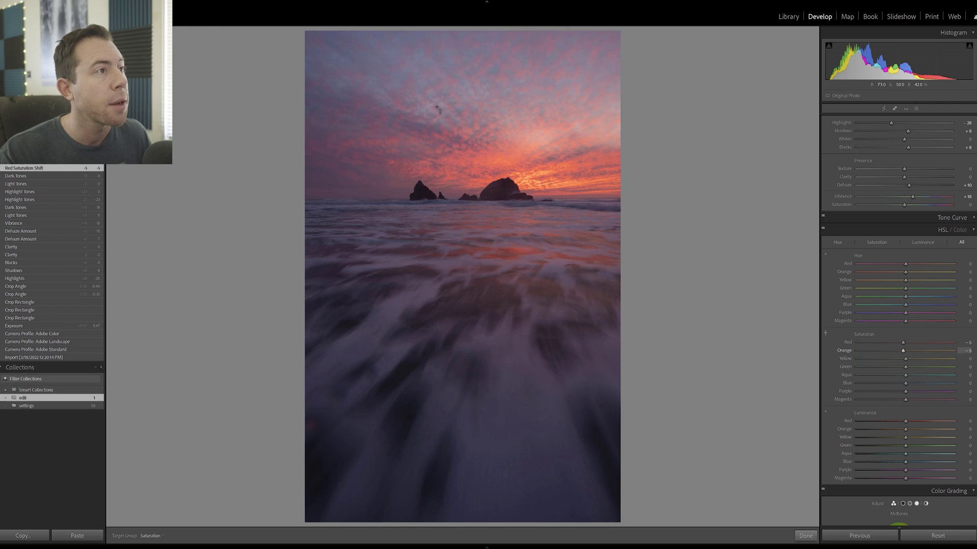
{"action": "left_click_drag", "start_coordinate": [418, 59], "coordinate": [418, 40]}
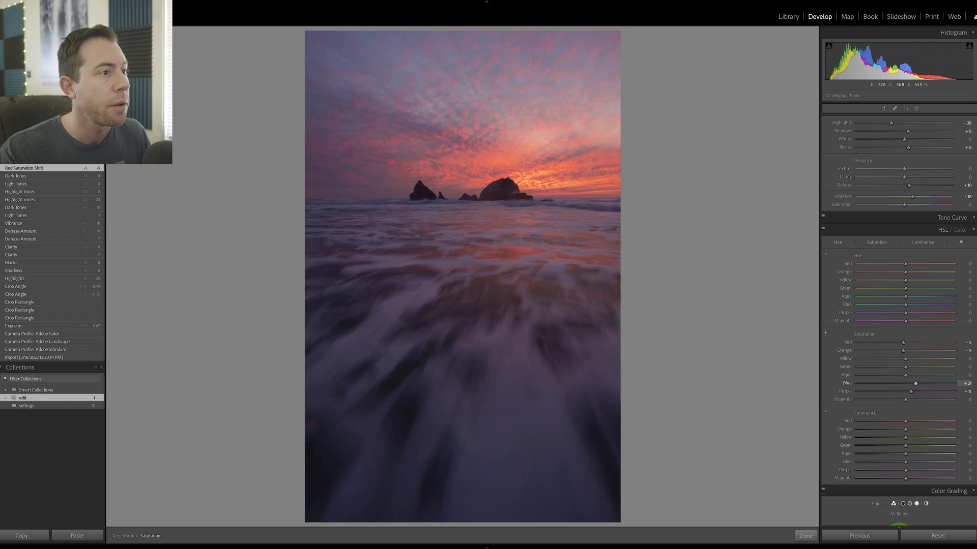
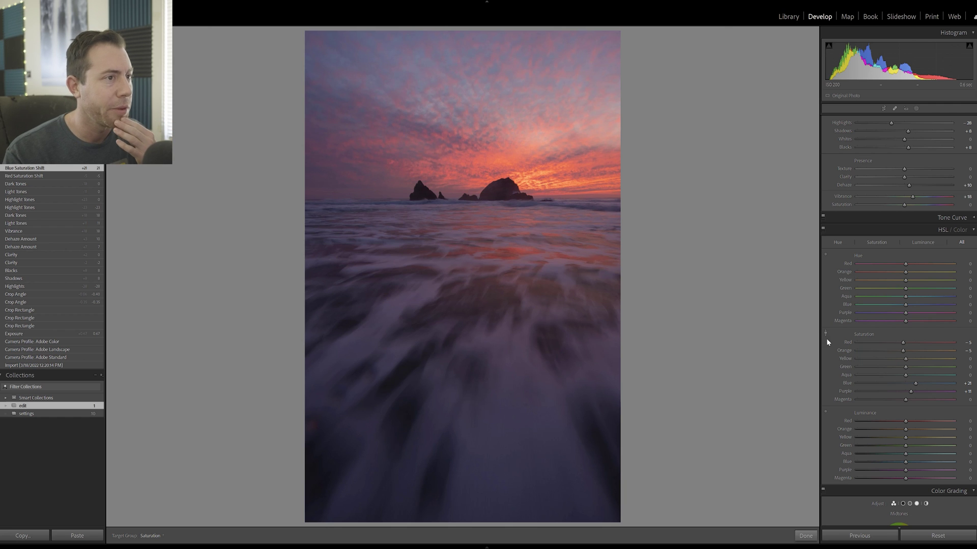
Raise the sharpening Amount to 84, judging it on a close-up of the sea rocks.
{"action": "scroll", "coordinate": [951, 256], "scroll_direction": "down", "scroll_amount": 5}
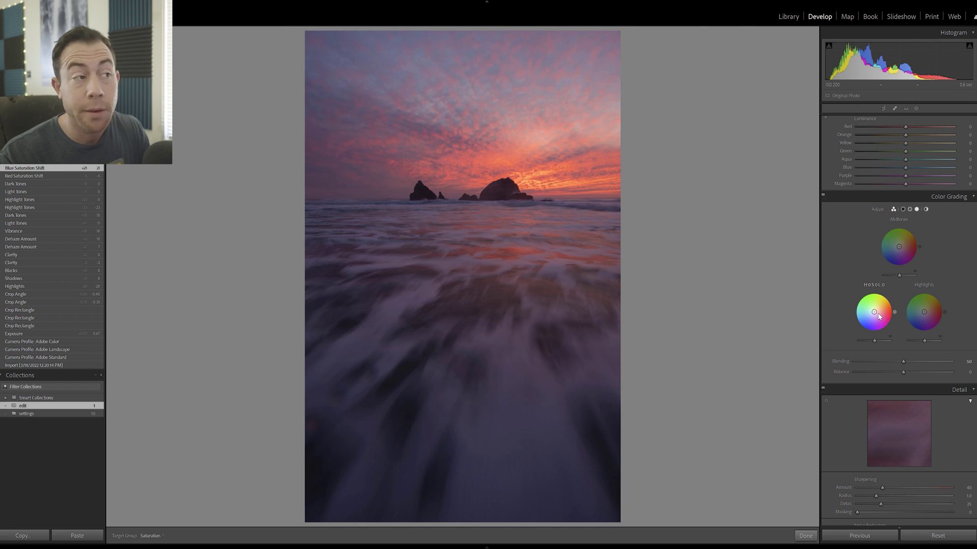
{"action": "scroll", "coordinate": [898, 280], "scroll_direction": "down", "scroll_amount": 5}
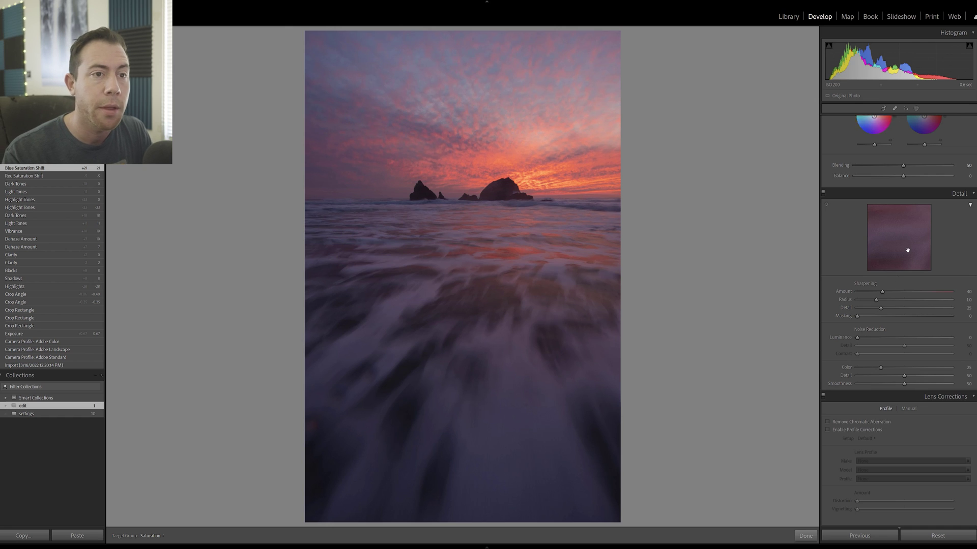
{"action": "left_click_drag", "start_coordinate": [892, 292], "coordinate": [901, 291]}
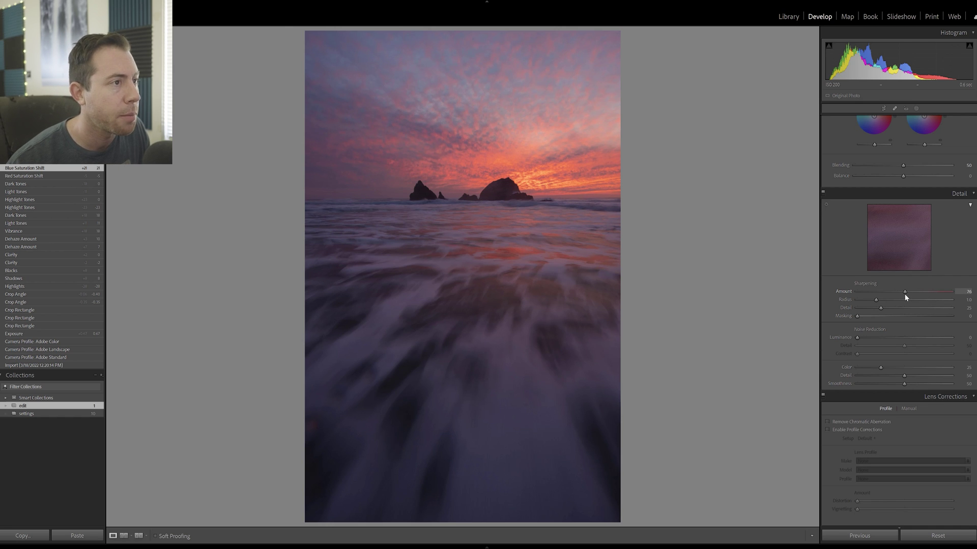
{"action": "left_click_drag", "start_coordinate": [905, 295], "coordinate": [905, 295]}
{"action": "left_click", "coordinate": [467, 193]}
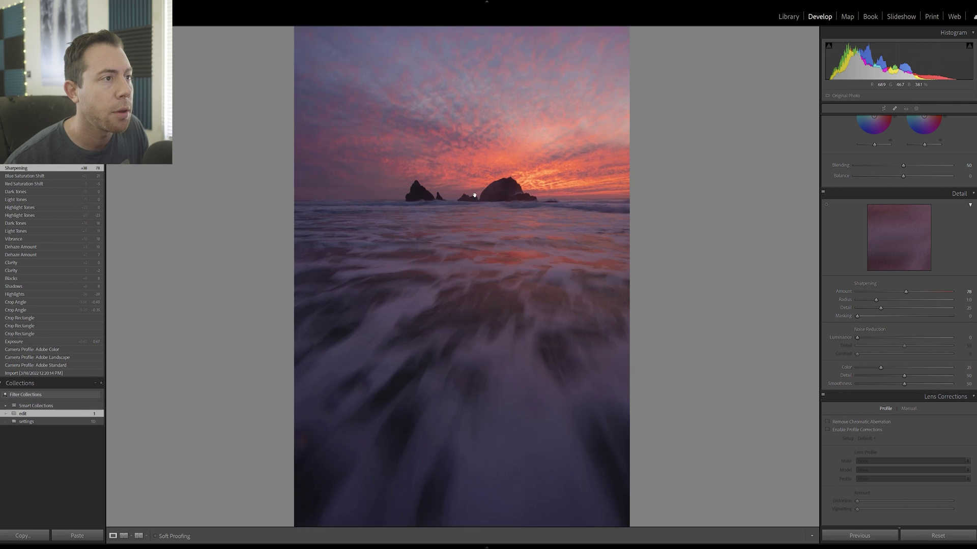
{"action": "left_click_drag", "start_coordinate": [464, 224], "coordinate": [556, 246]}
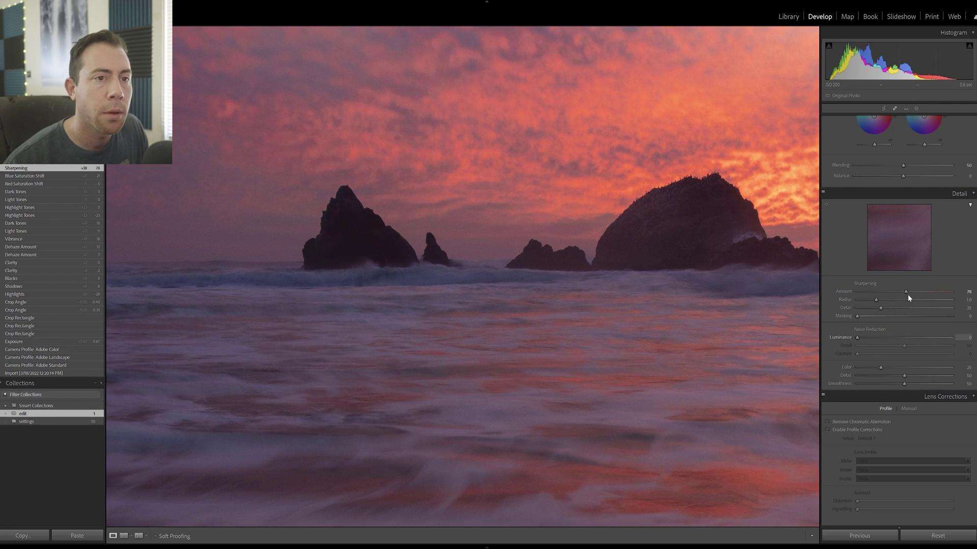
{"action": "left_click_drag", "start_coordinate": [910, 292], "coordinate": [910, 292]}
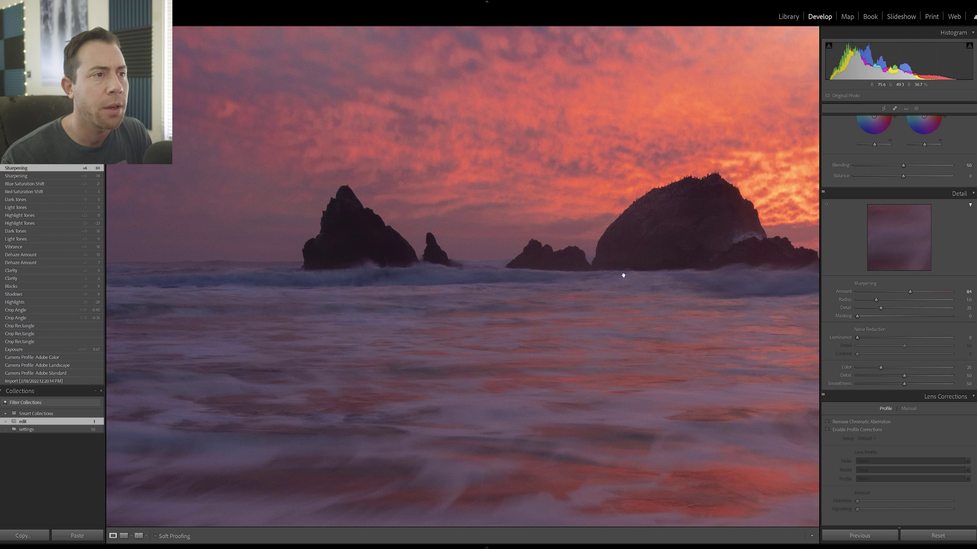
Test luminance noise reduction strengths up to 100 on a close-up of the waves and settle on 10.
{"action": "left_click_drag", "start_coordinate": [737, 245], "coordinate": [486, 111]}
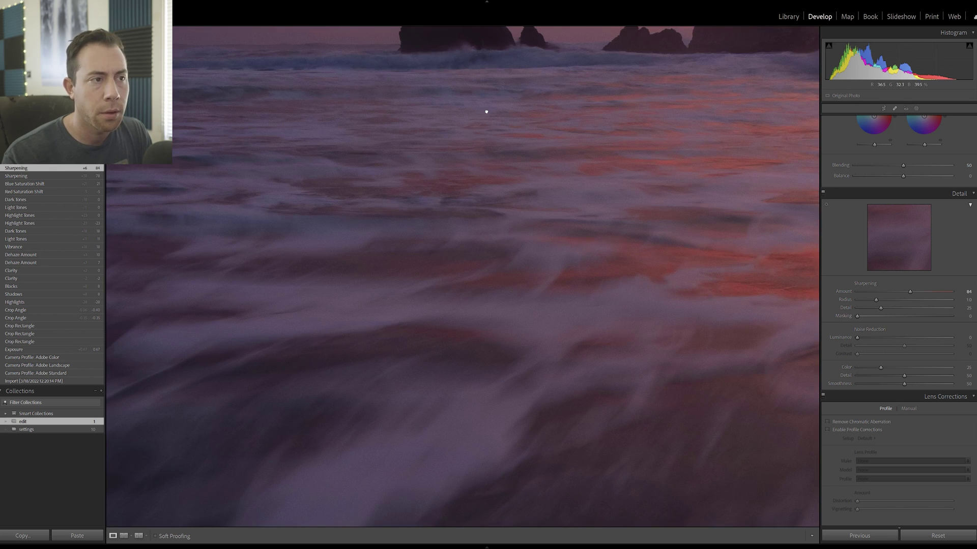
{"action": "left_click", "coordinate": [486, 111]}
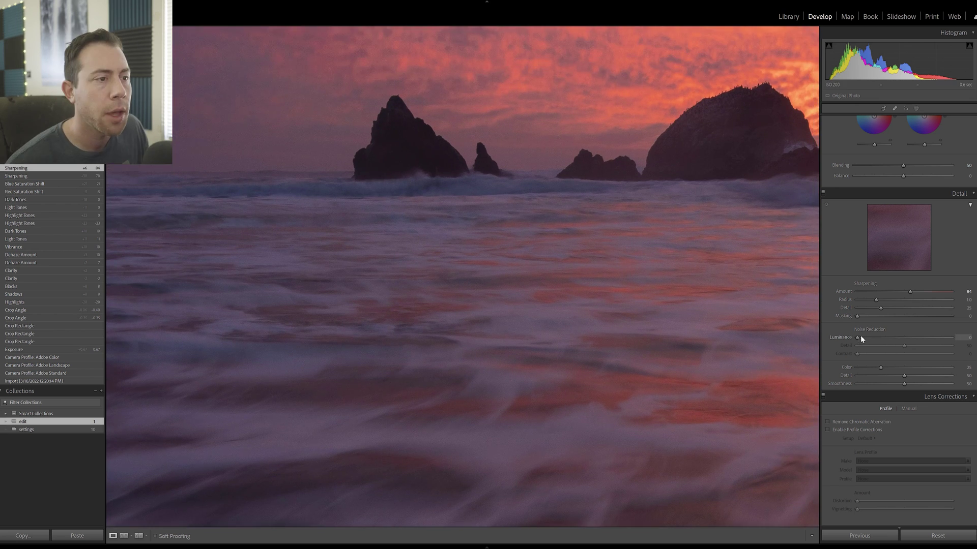
{"action": "left_click_drag", "start_coordinate": [861, 338], "coordinate": [868, 337]}
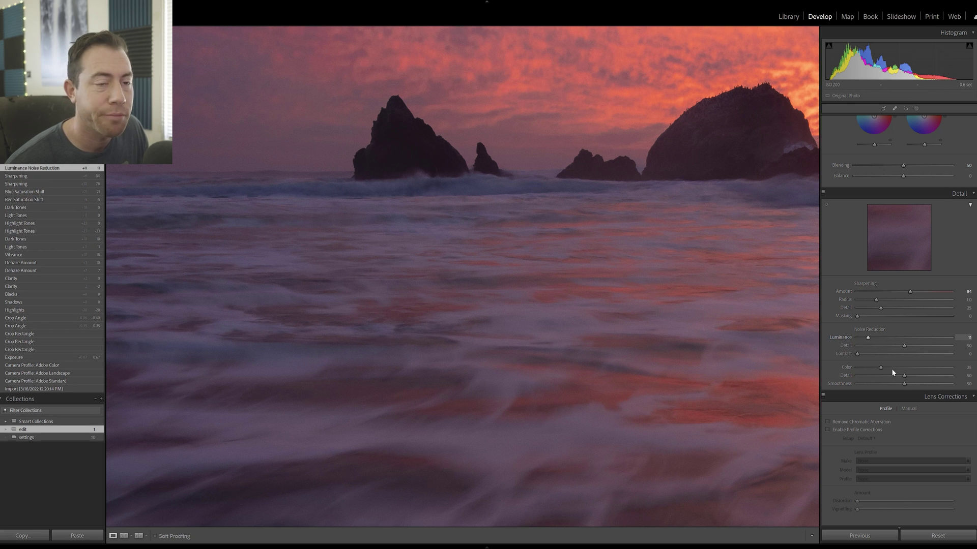
{"action": "left_click_drag", "start_coordinate": [884, 336], "coordinate": [909, 338]}
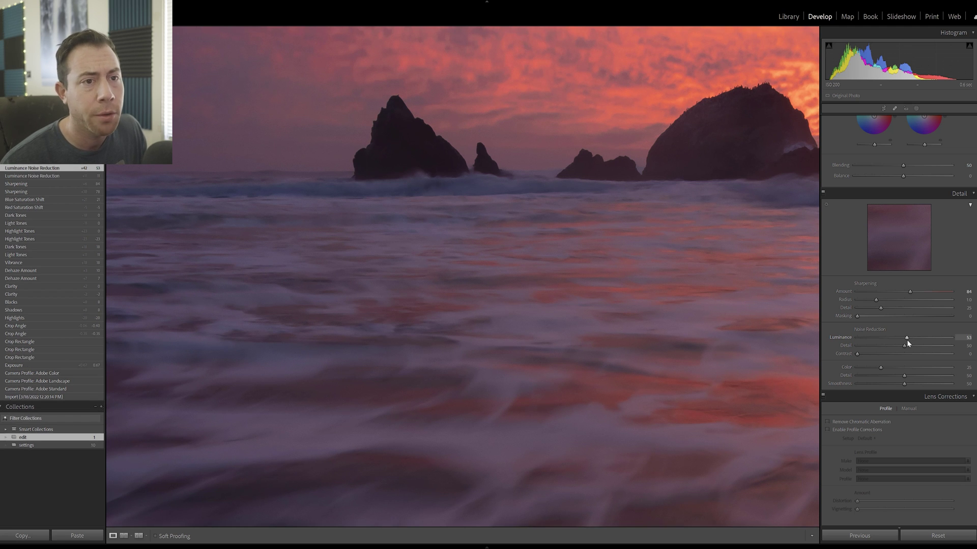
{"action": "left_click_drag", "start_coordinate": [907, 340], "coordinate": [952, 337]}
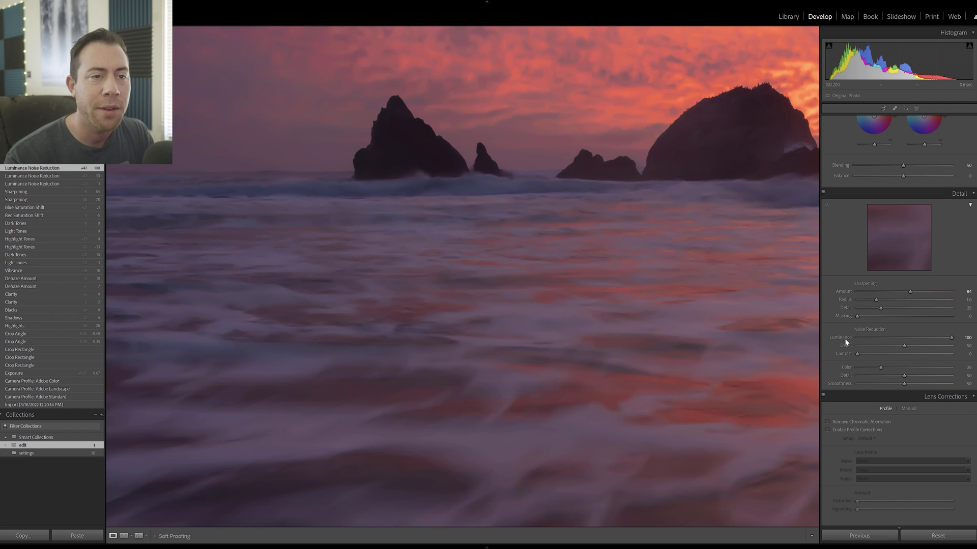
{"action": "left_click_drag", "start_coordinate": [899, 339], "coordinate": [899, 339]}
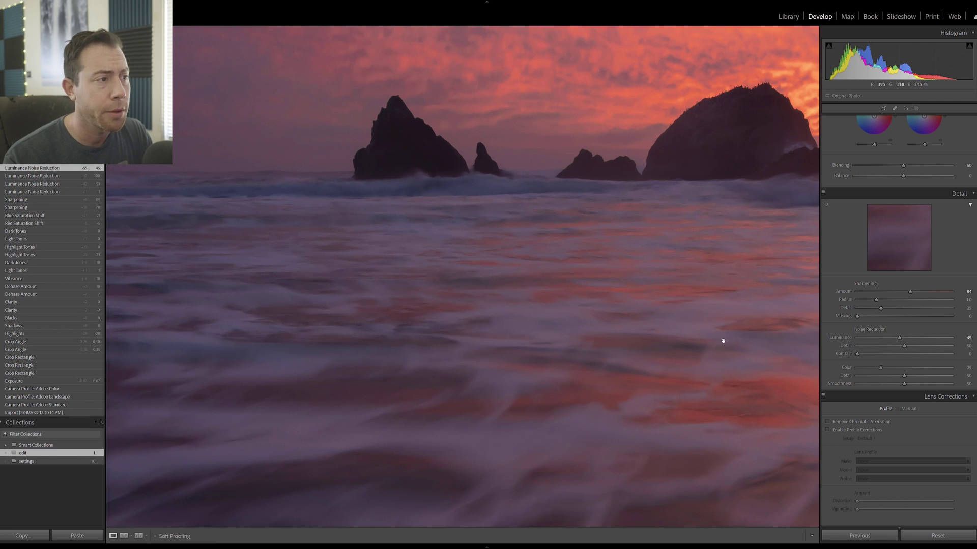
{"action": "left_click_drag", "start_coordinate": [901, 339], "coordinate": [898, 339]}
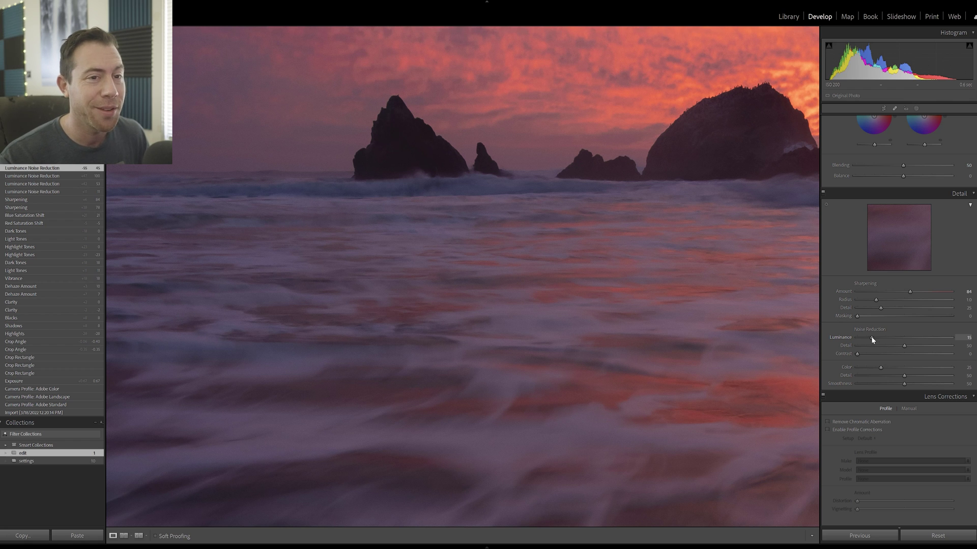
{"action": "left_click_drag", "start_coordinate": [867, 337], "coordinate": [865, 337]}
Inspect the rock edges against the bright sky up close and enable chromatic aberration removal.
{"action": "scroll", "coordinate": [872, 305], "scroll_direction": "down", "scroll_amount": 4}
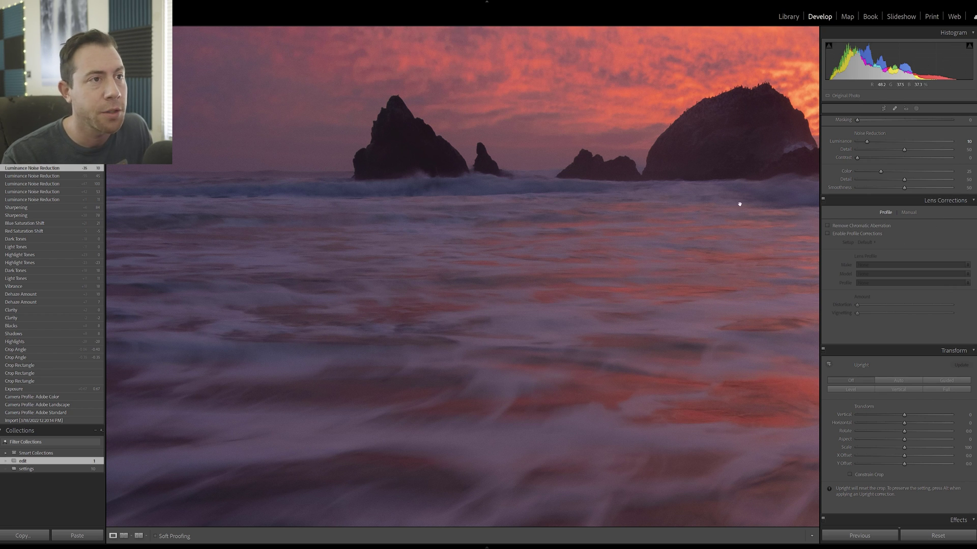
{"action": "left_click", "coordinate": [641, 210]}
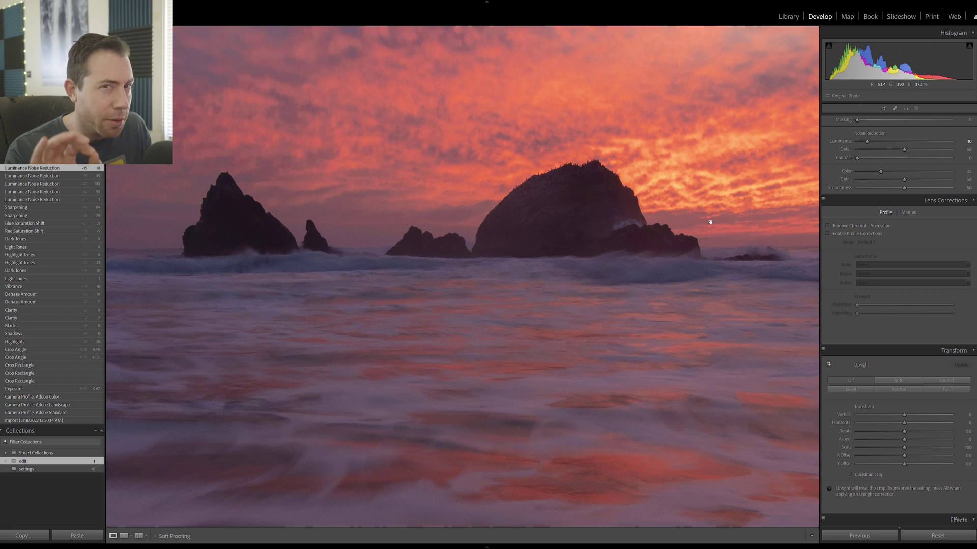
{"action": "left_click", "coordinate": [663, 214]}
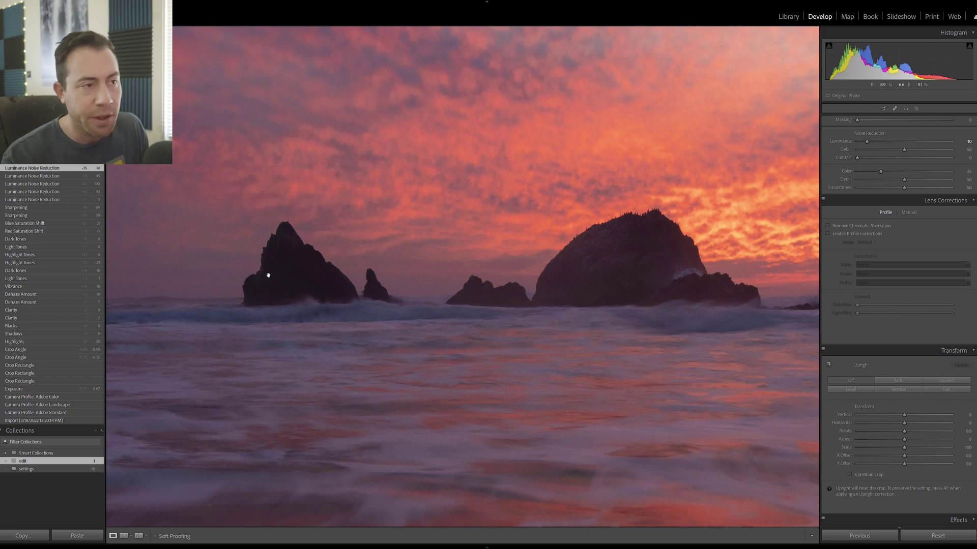
{"action": "left_click_drag", "start_coordinate": [272, 288], "coordinate": [266, 312]}
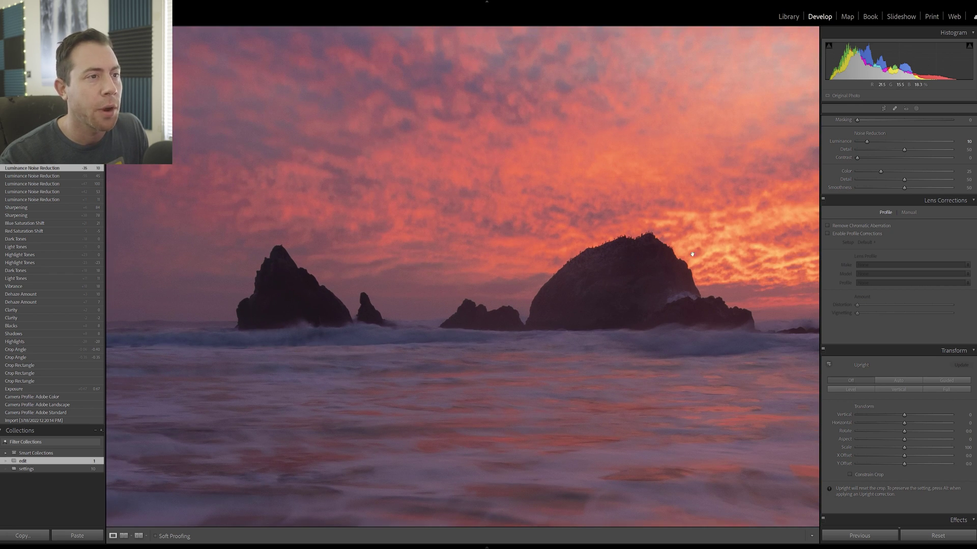
{"action": "left_click", "coordinate": [855, 229]}
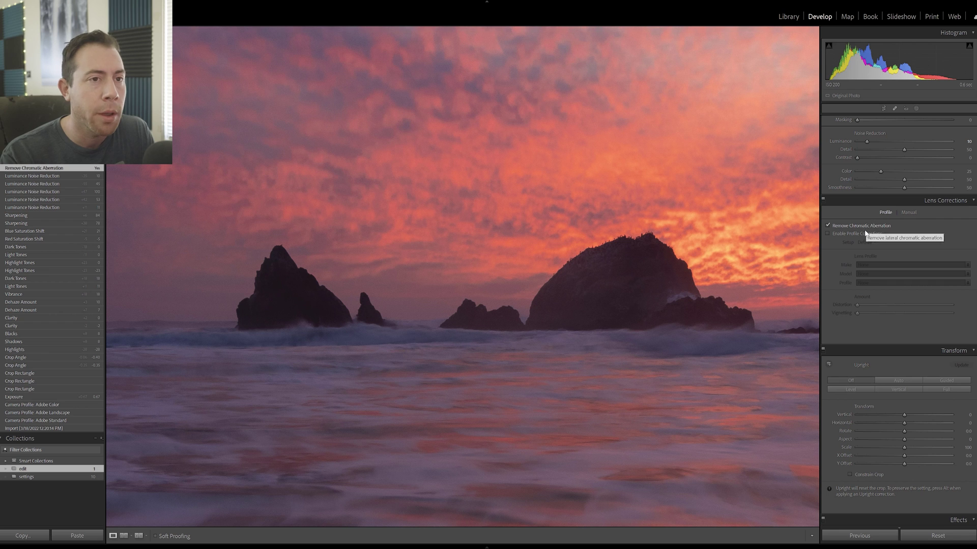
{"action": "left_click", "coordinate": [524, 289]}
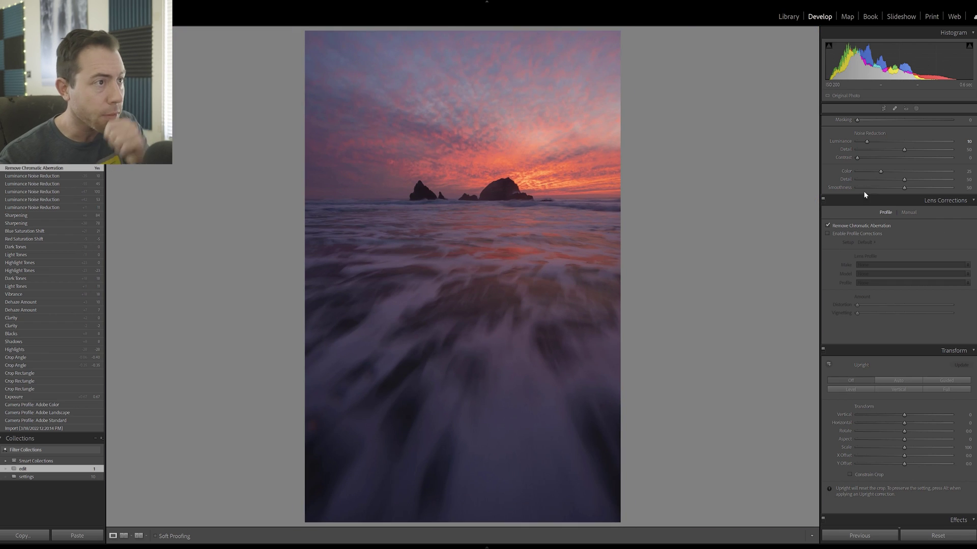
Enable lens profile corrections with the Nikon AF-S NIKKOR 14-24mm f/2.8G ED profile.
{"action": "left_click", "coordinate": [856, 235]}
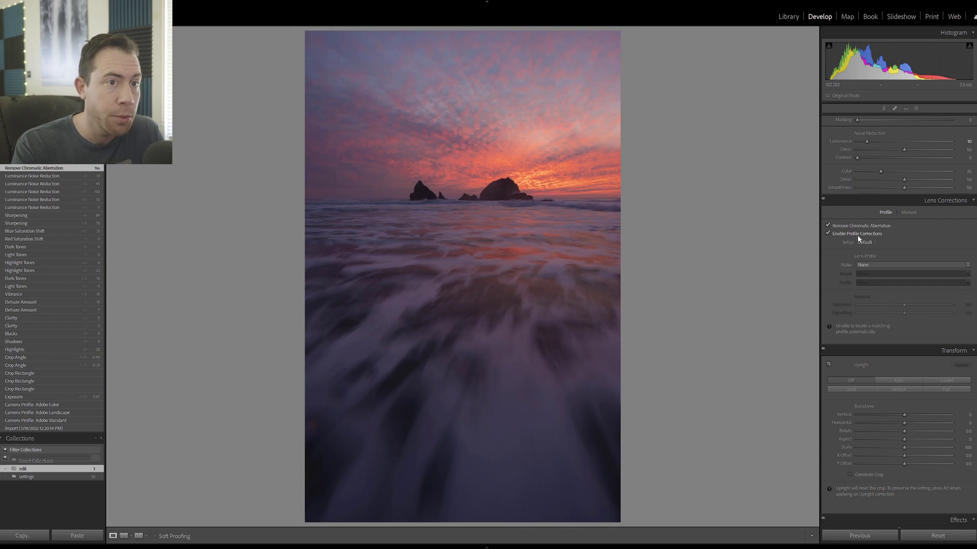
{"action": "left_click", "coordinate": [869, 265]}
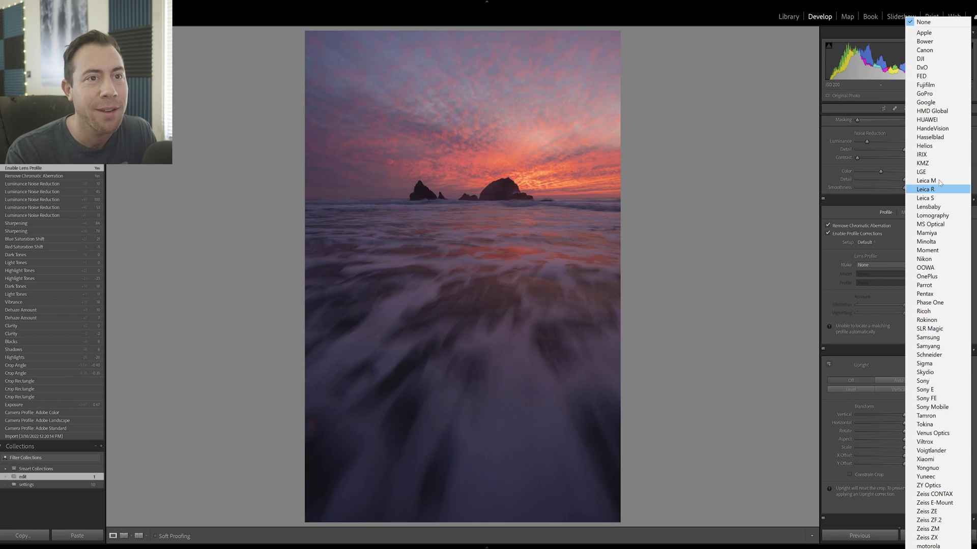
{"action": "left_click", "coordinate": [940, 260]}
{"action": "left_click", "coordinate": [895, 274]}
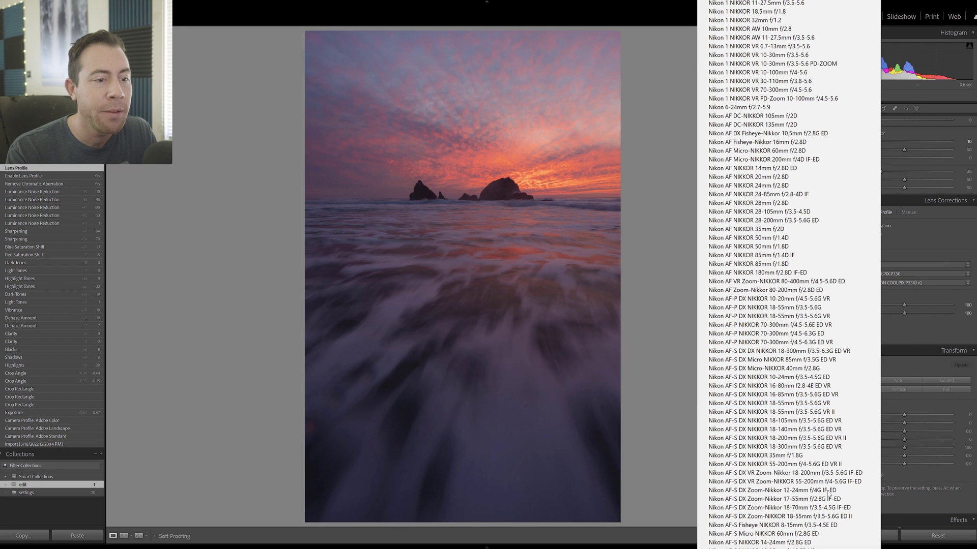
{"action": "left_click", "coordinate": [814, 542]}
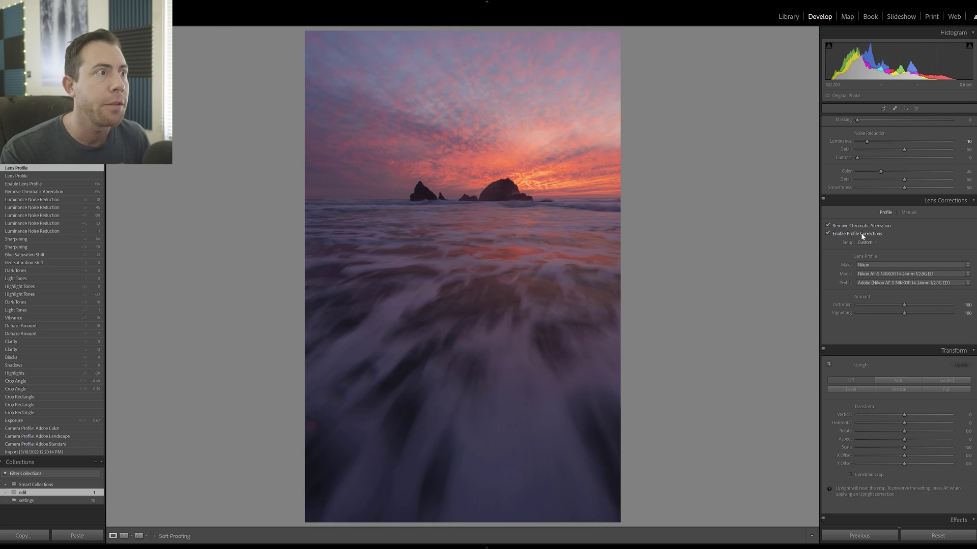
Toggle the lens profile corrections to compare the photo with and without them, leaving them enabled.
{"action": "left_click", "coordinate": [828, 234]}
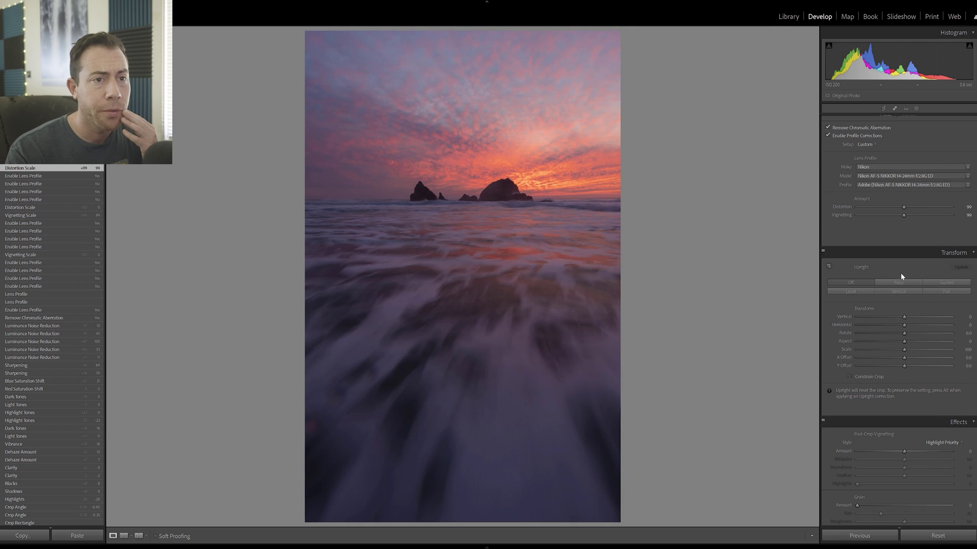
Try a Vertical perspective transform of -2 on the photo and undo it.
{"action": "left_click_drag", "start_coordinate": [906, 358], "coordinate": [906, 358]}
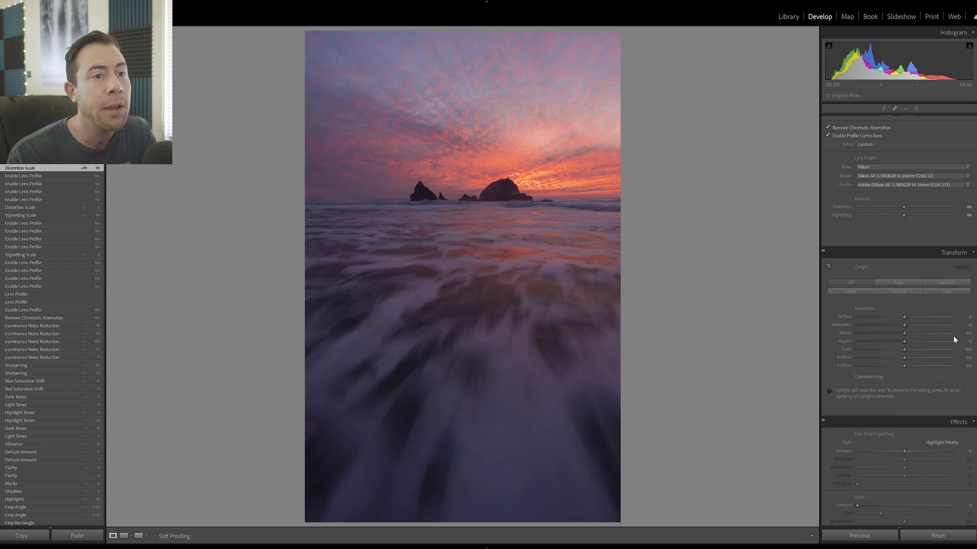
{"action": "mouse_move", "coordinate": [904, 317]}
{"action": "left_mouse_down"}
{"action": "mouse_move", "coordinate": [914, 318]}
{"action": "mouse_move", "coordinate": [903, 317]}
{"action": "left_mouse_up"}
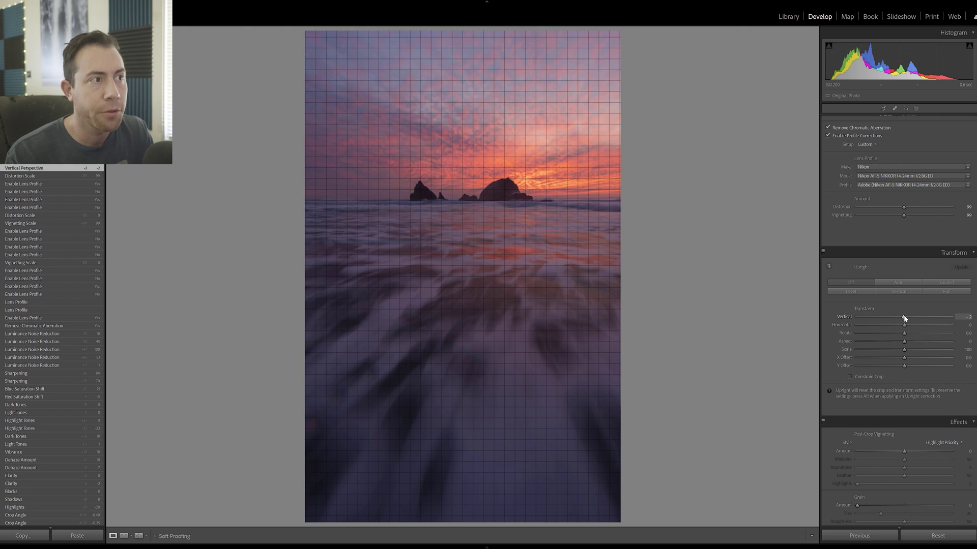
{"action": "key", "text": "ctrl+z"}
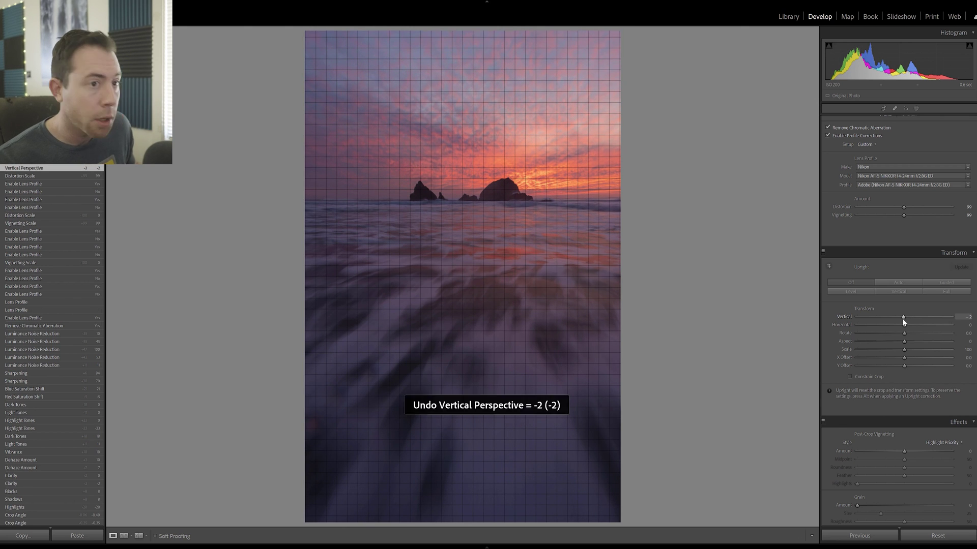
{"action": "scroll", "coordinate": [910, 320], "scroll_direction": "down", "scroll_amount": 3}
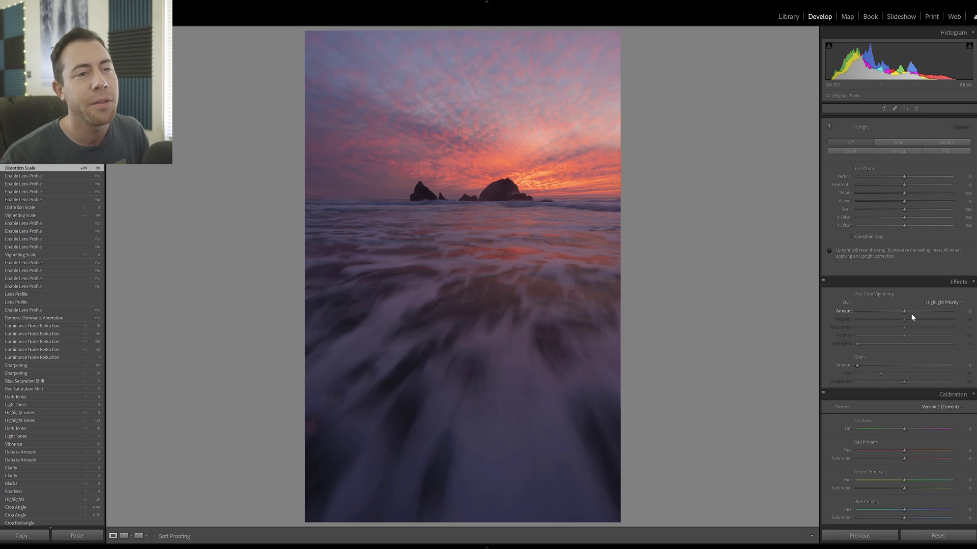
{"action": "mouse_move", "coordinate": [920, 214]}
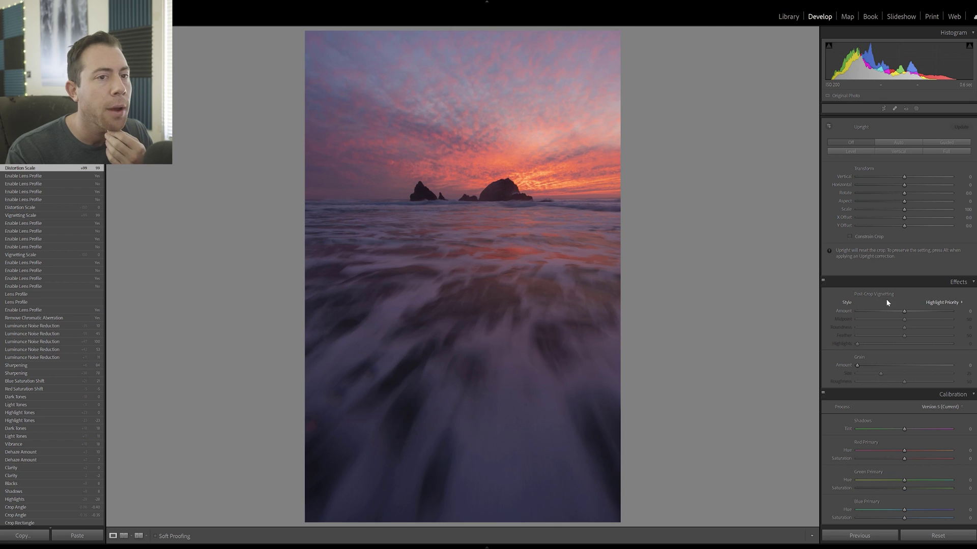
Cool the white balance by lowering the photo's Temp to 5500, comparing neighbouring values.
{"action": "scroll", "coordinate": [904, 333], "scroll_direction": "up", "scroll_amount": 10}
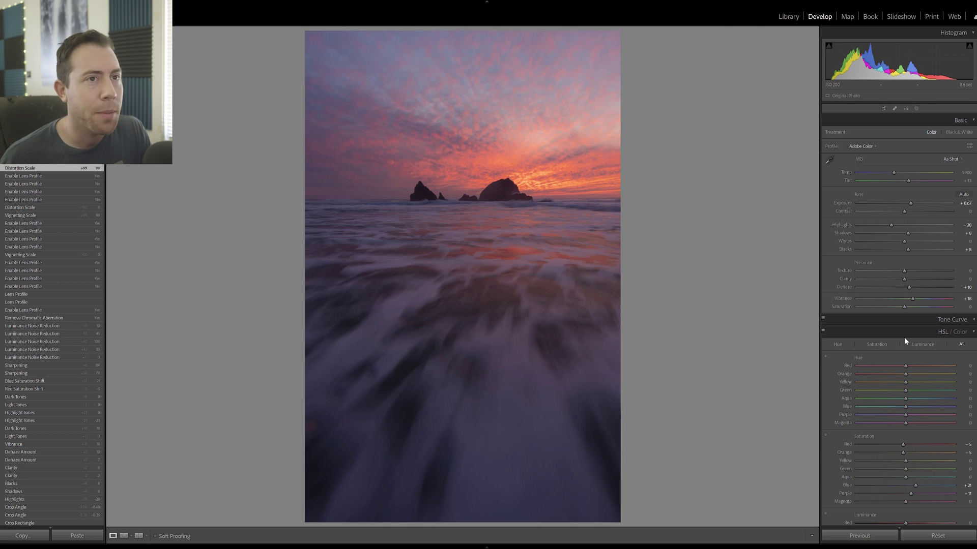
{"action": "left_click", "coordinate": [968, 173]}
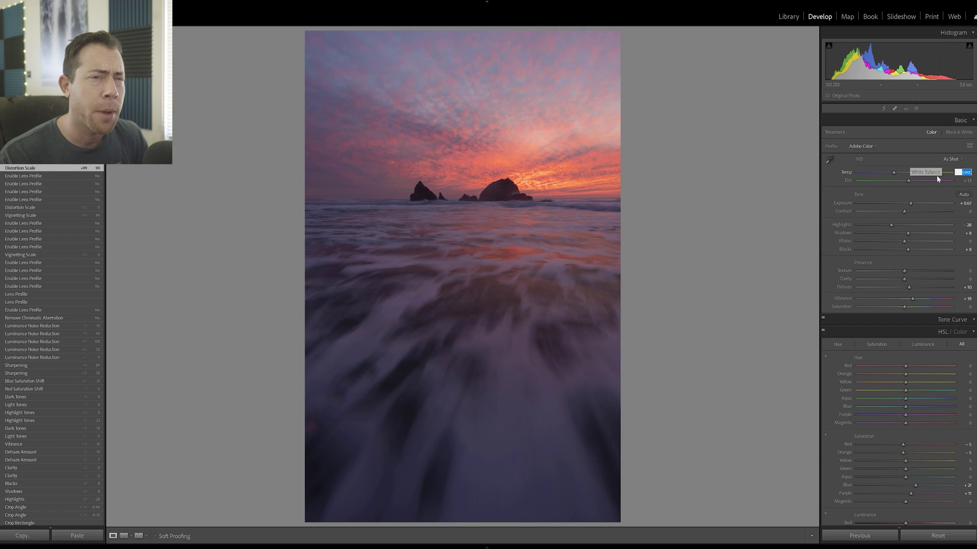
{"action": "left_click", "coordinate": [967, 172]}
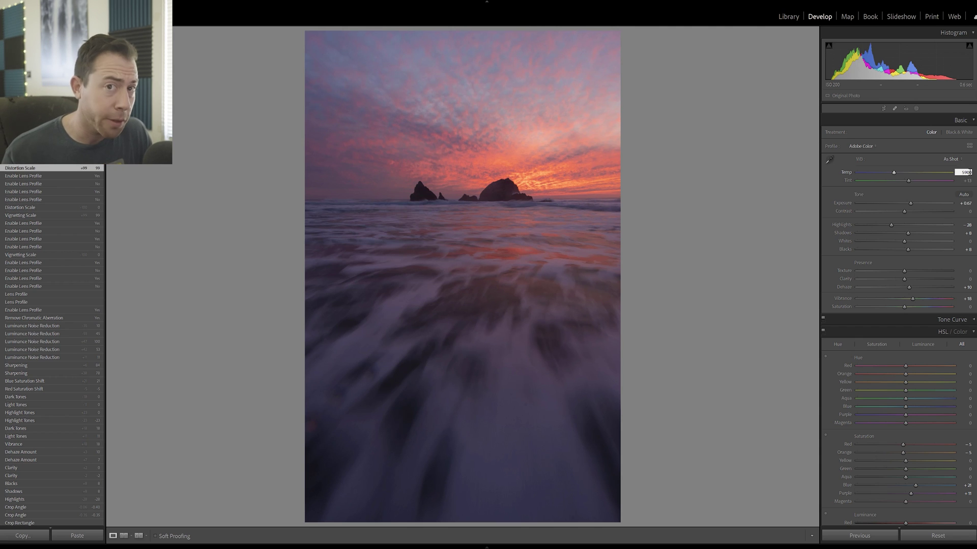
{"action": "key", "text": "Down"}
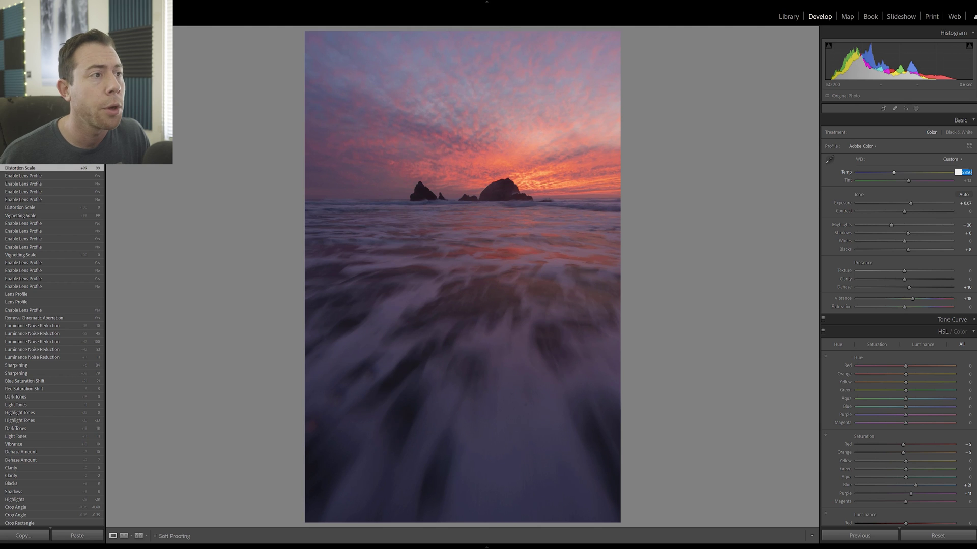
{"action": "key", "text": "Down"}
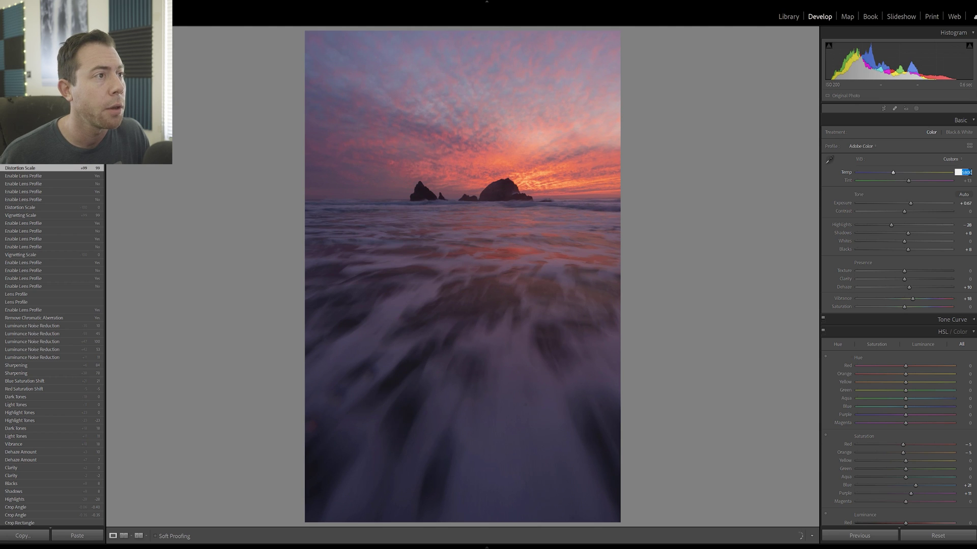
{"action": "key", "text": "Down"}
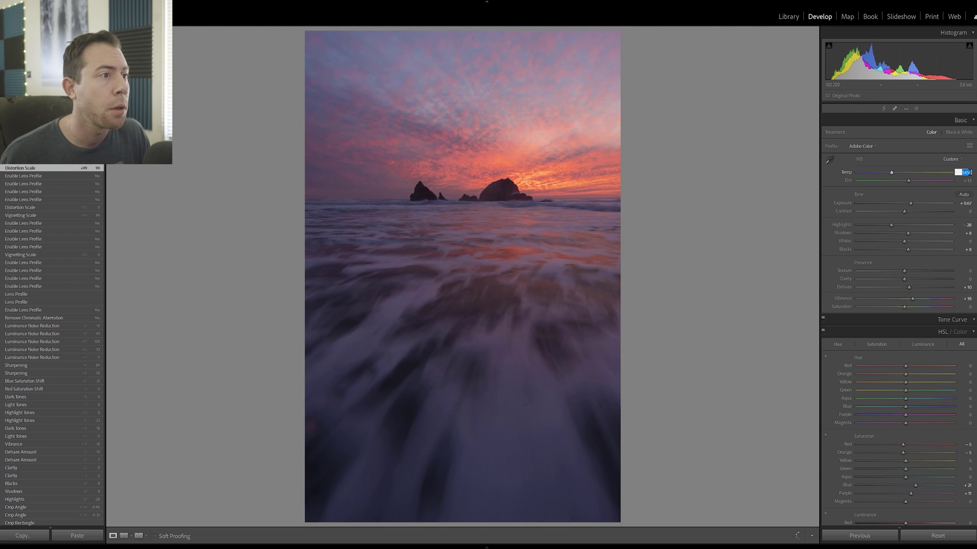
{"action": "key", "text": "Down"}
{"action": "key", "text": "Up"}
{"action": "key", "text": "Down"}
{"action": "key", "text": "Up"}
{"action": "key", "text": "Down"}
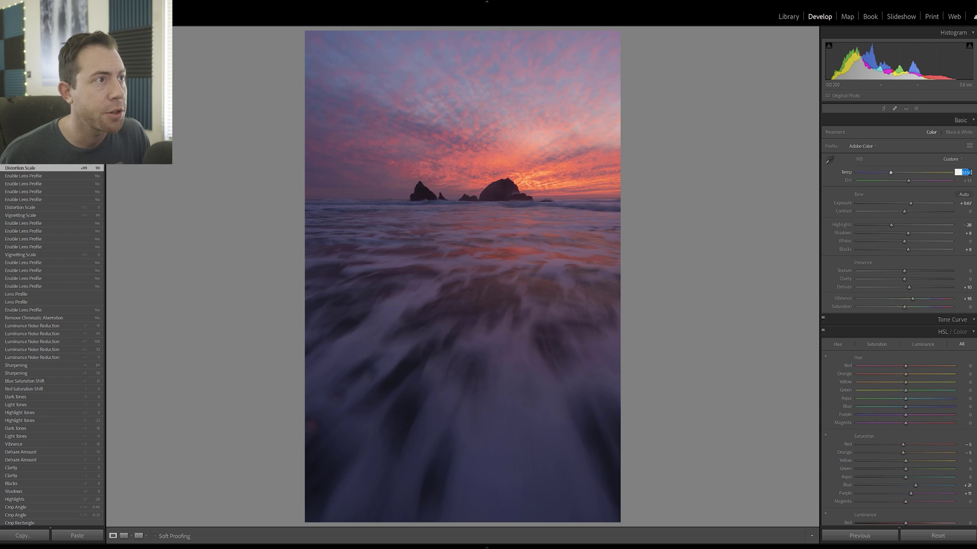
{"action": "key", "text": "Up"}
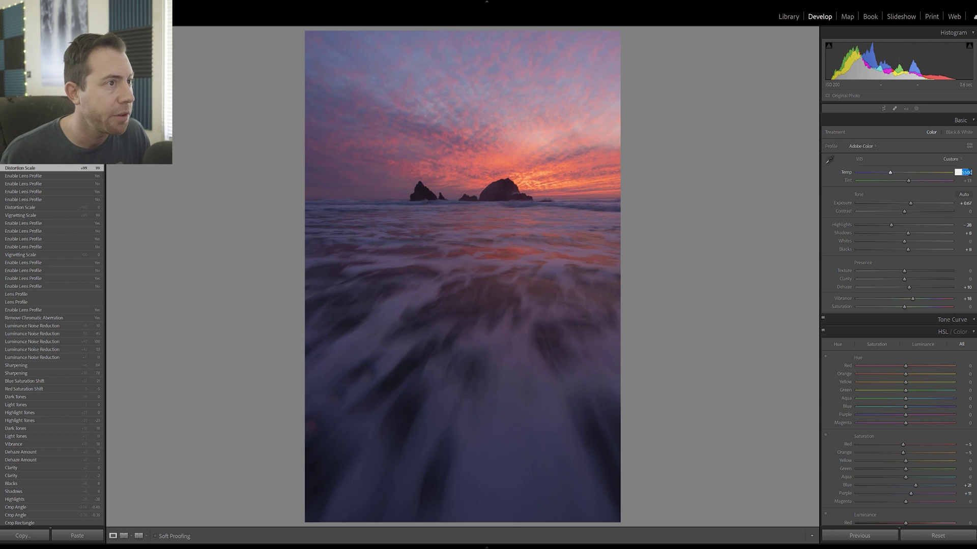
{"action": "left_click", "coordinate": [970, 172]}
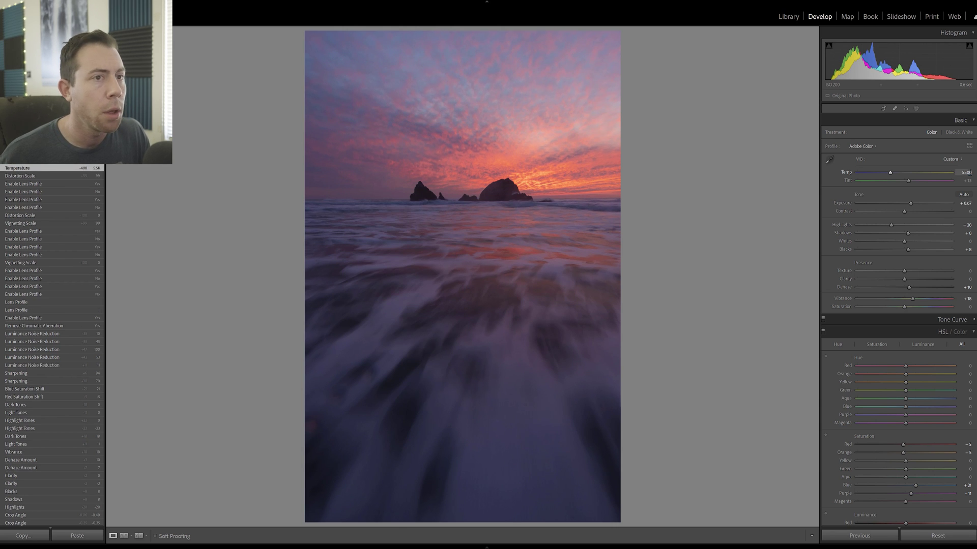
{"action": "key", "text": "Return"}
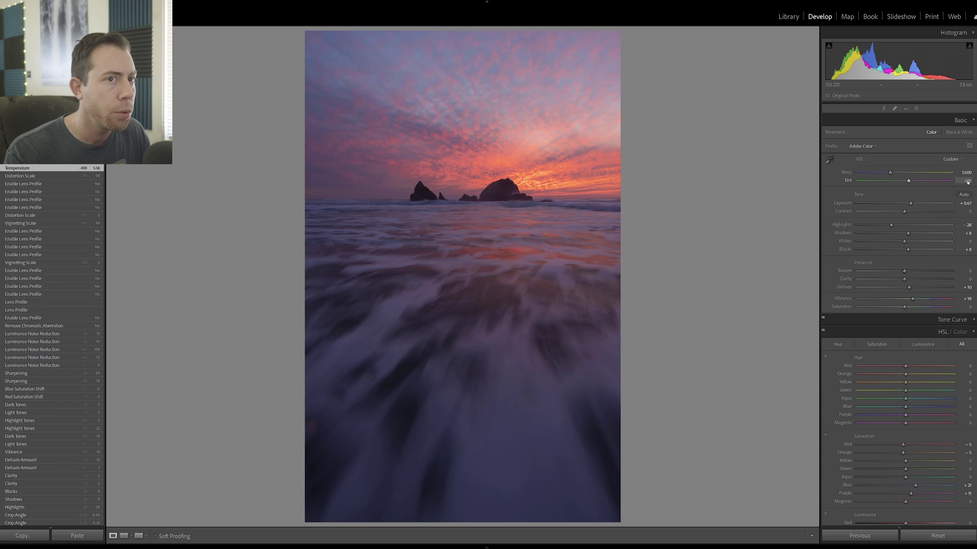
Lower the white balance Tint to +1 to reduce the magenta in the photo.
{"action": "left_click", "coordinate": [967, 182]}
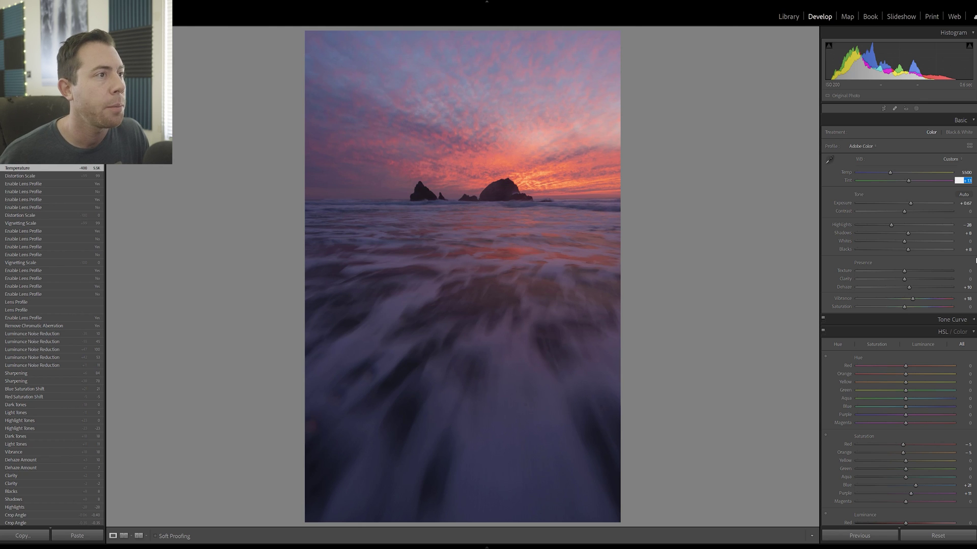
{"action": "key", "text": "Down"}
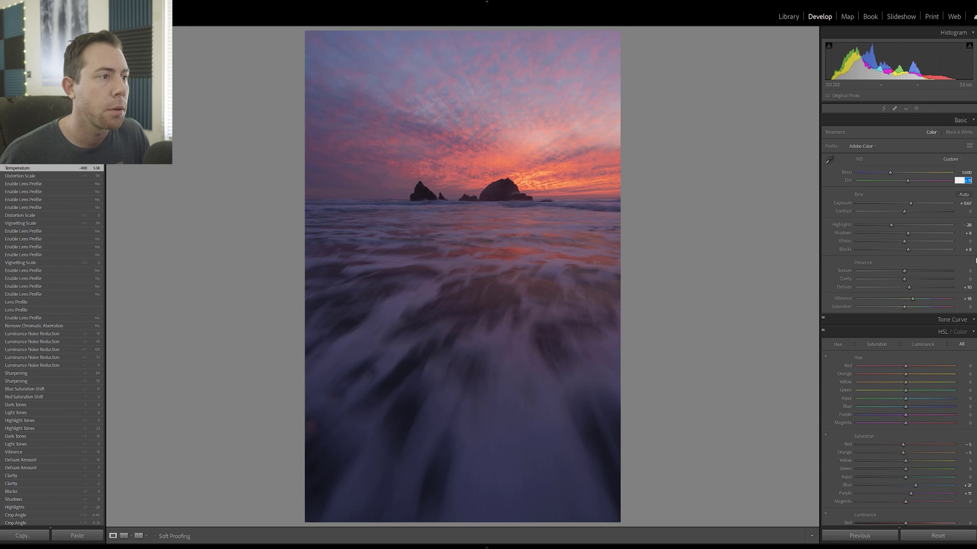
{"action": "key", "text": "Down"}
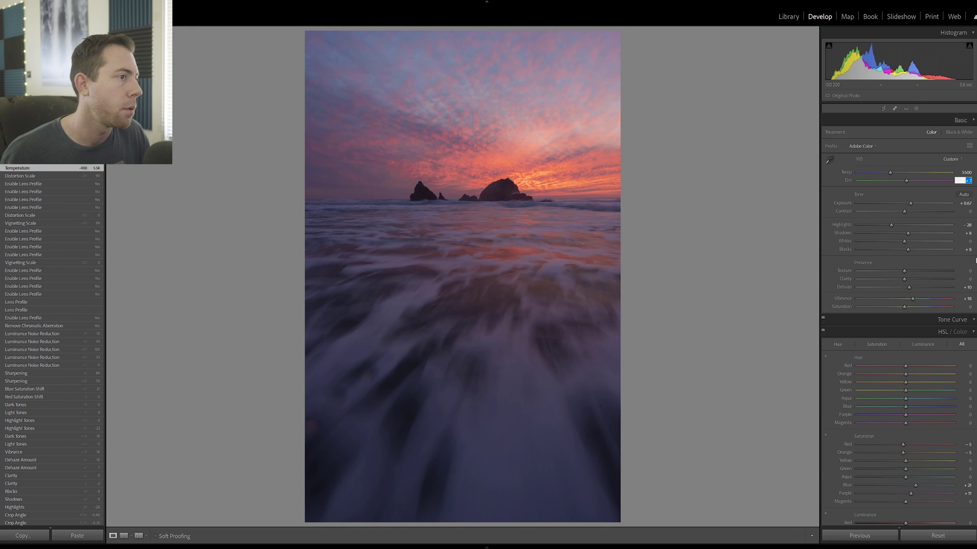
{"action": "key", "text": "Down"}
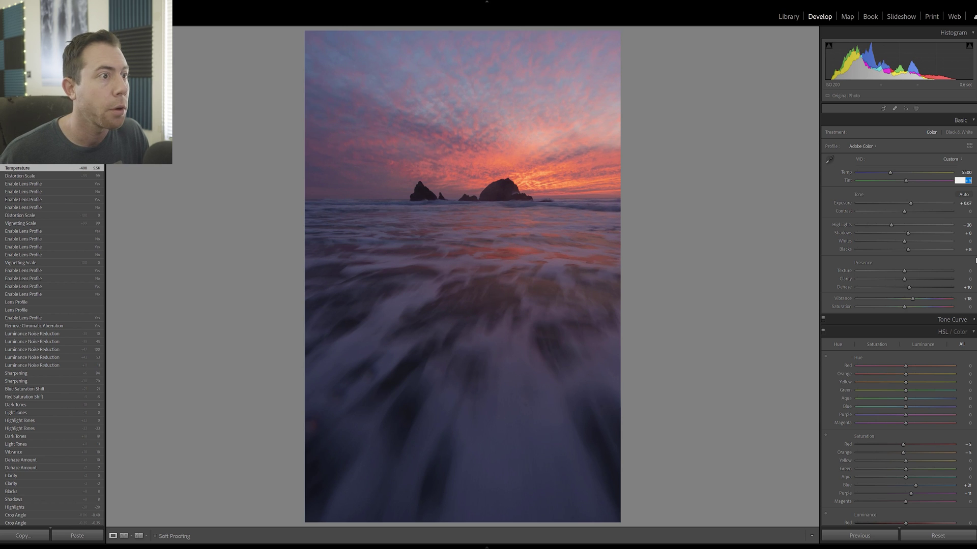
{"action": "key", "text": "Down"}
{"action": "key", "text": "Down"}
{"action": "key", "text": "Down"}
{"action": "key", "text": "Down"}
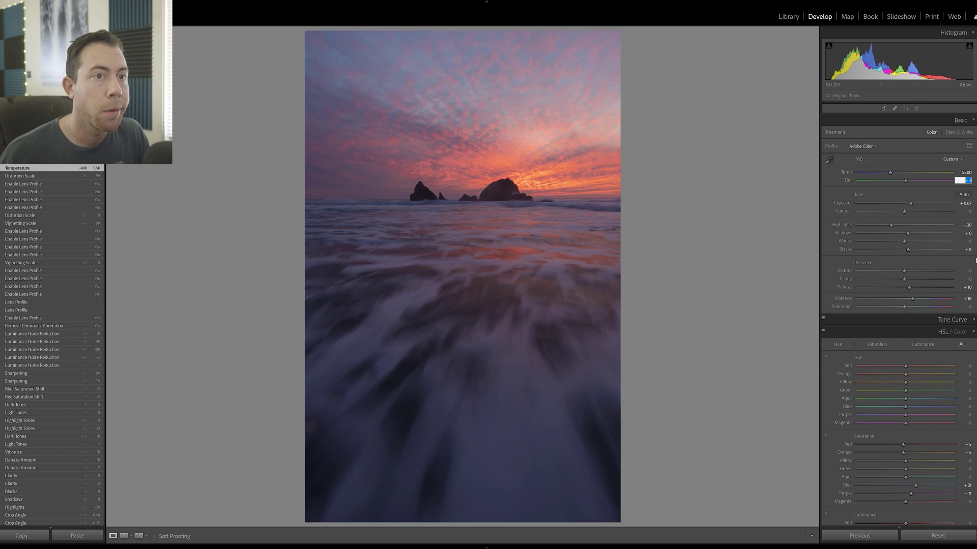
{"action": "key", "text": "Return"}
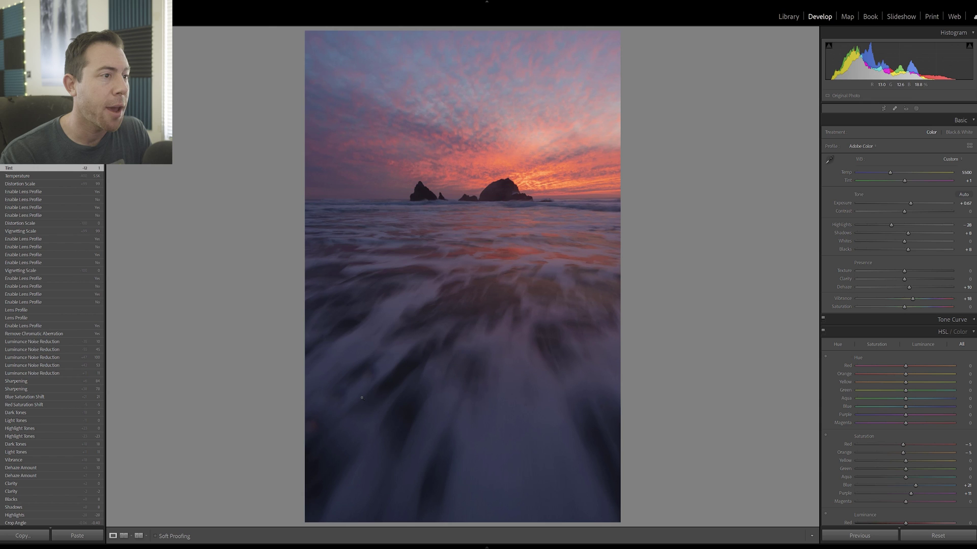
Heal the reddish spot at the photo's left edge in the dark foreground water, trying other source areas.
{"action": "left_click", "coordinate": [330, 413]}
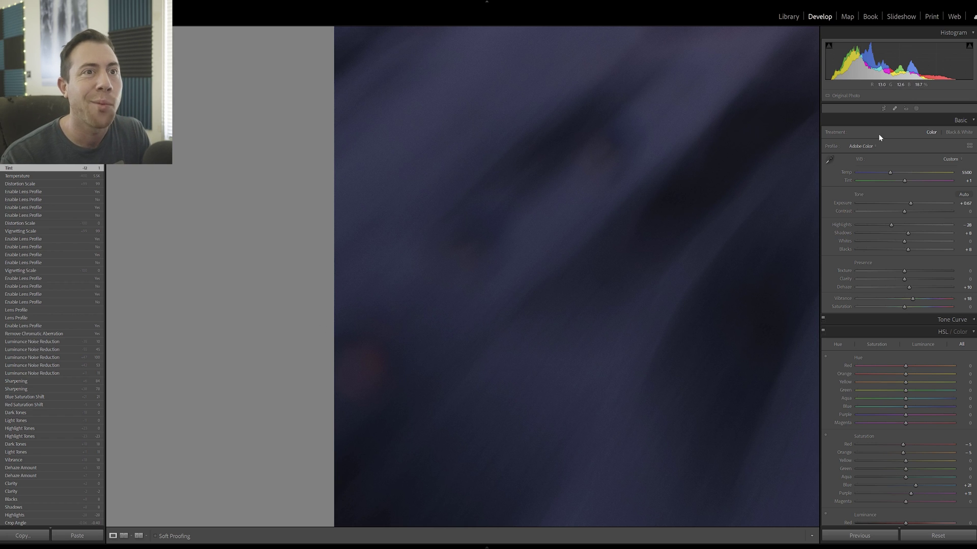
{"action": "left_click", "coordinate": [897, 110]}
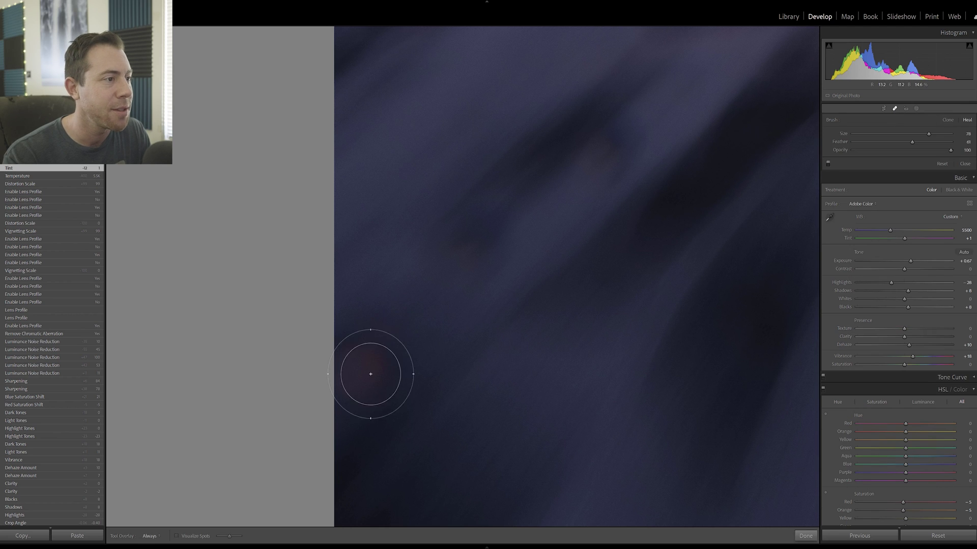
{"action": "left_click_drag", "start_coordinate": [359, 386], "coordinate": [383, 343]}
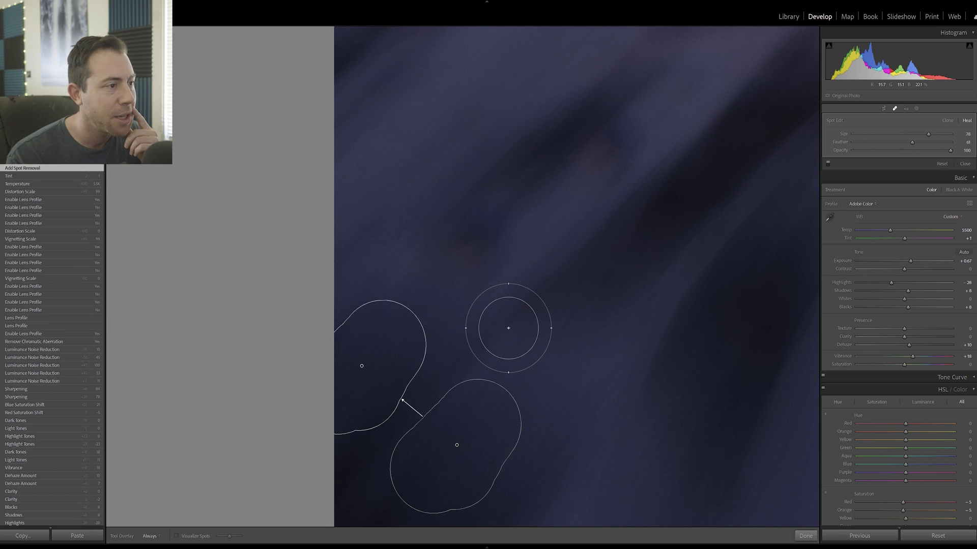
{"action": "key", "text": "slash"}
{"action": "key", "text": "slash"}
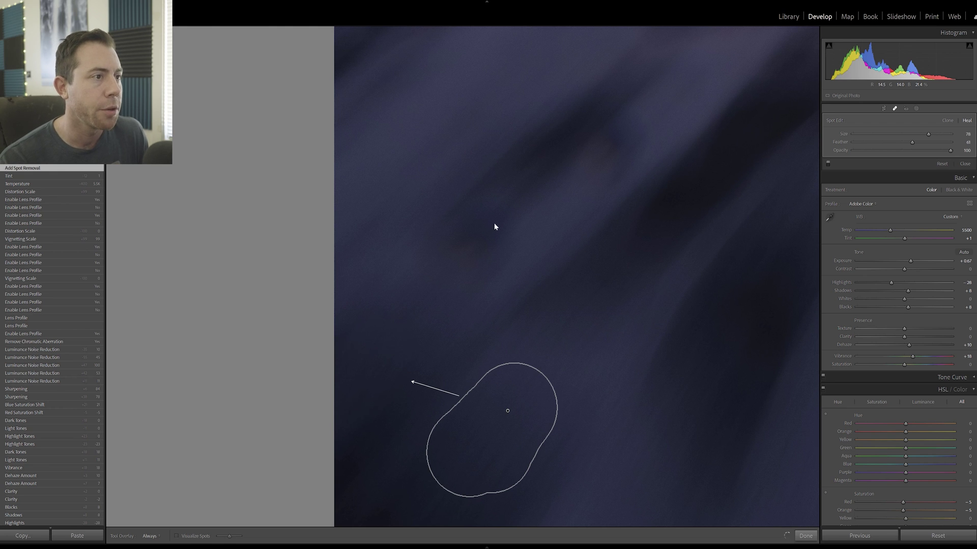
Heal the second spot in the foreground water from a smooth nearby area, reduce the repair's Opacity to 67 and finish spot removal.
{"action": "left_click", "coordinate": [538, 313]}
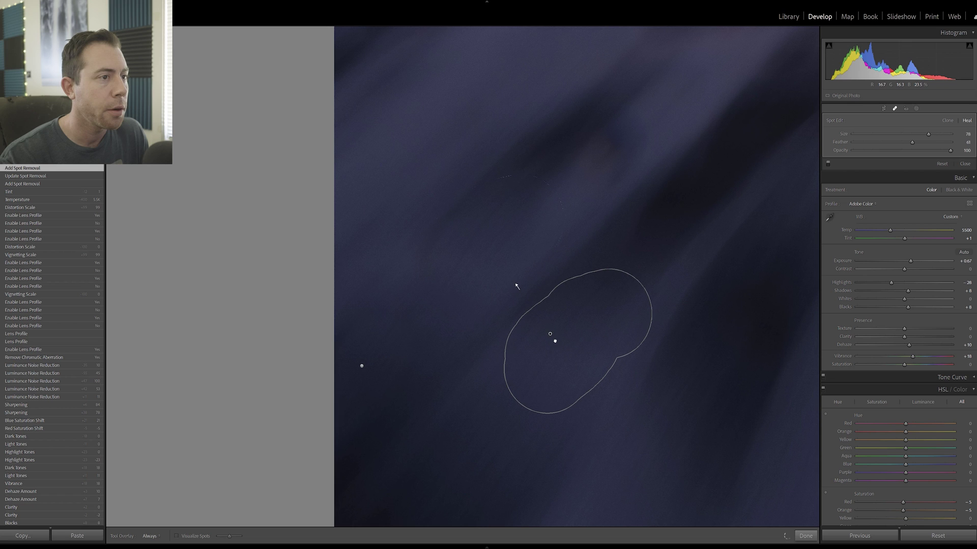
{"action": "left_click_drag", "start_coordinate": [635, 305], "coordinate": [613, 305]}
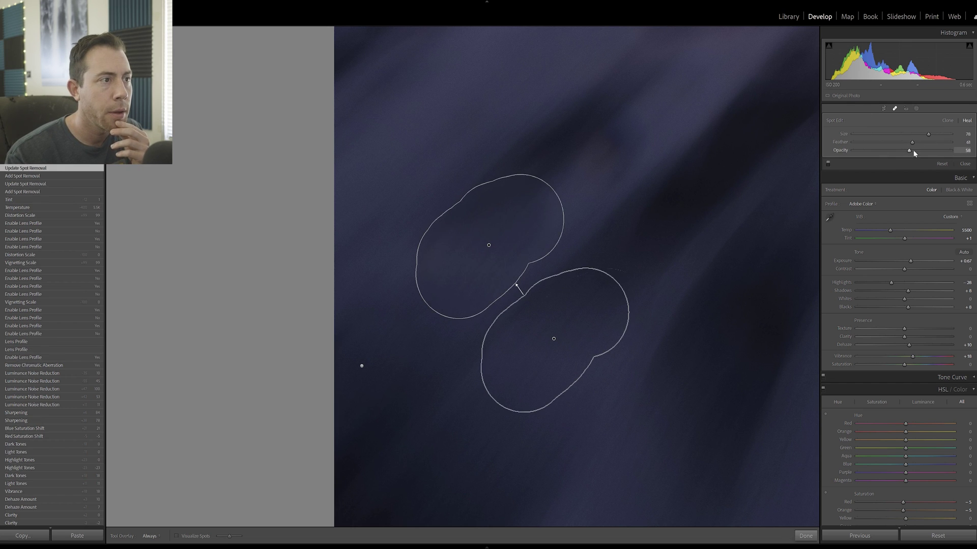
{"action": "left_click", "coordinate": [918, 151]}
{"action": "left_click", "coordinate": [918, 150]}
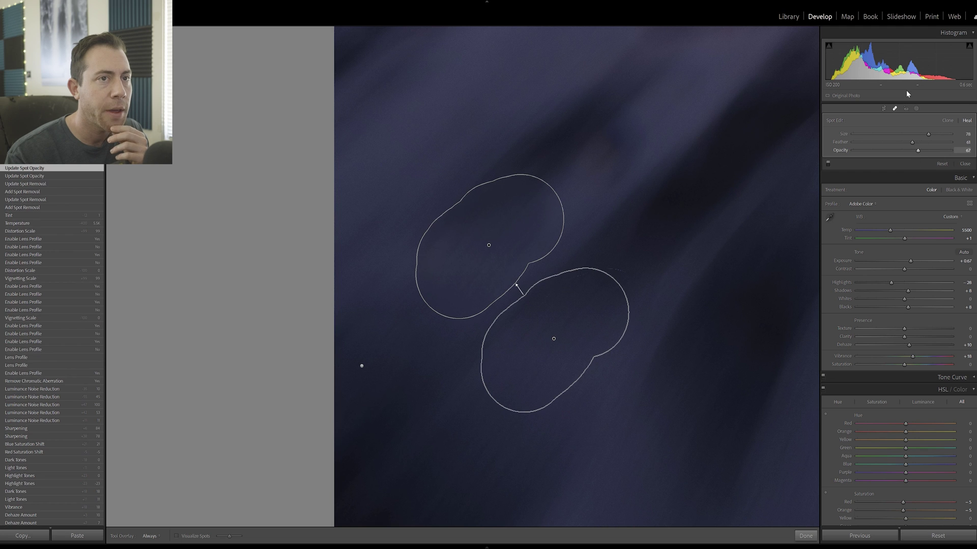
{"action": "left_click", "coordinate": [895, 109]}
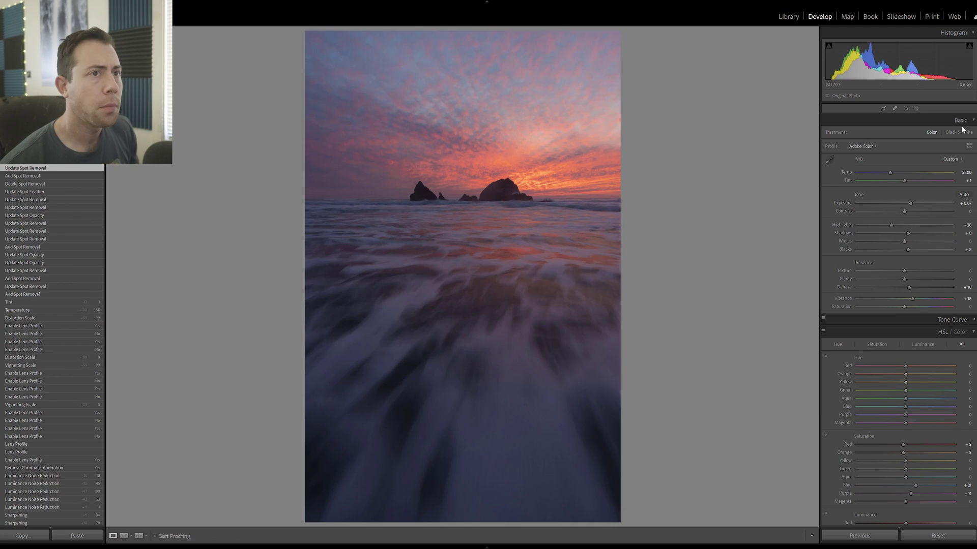
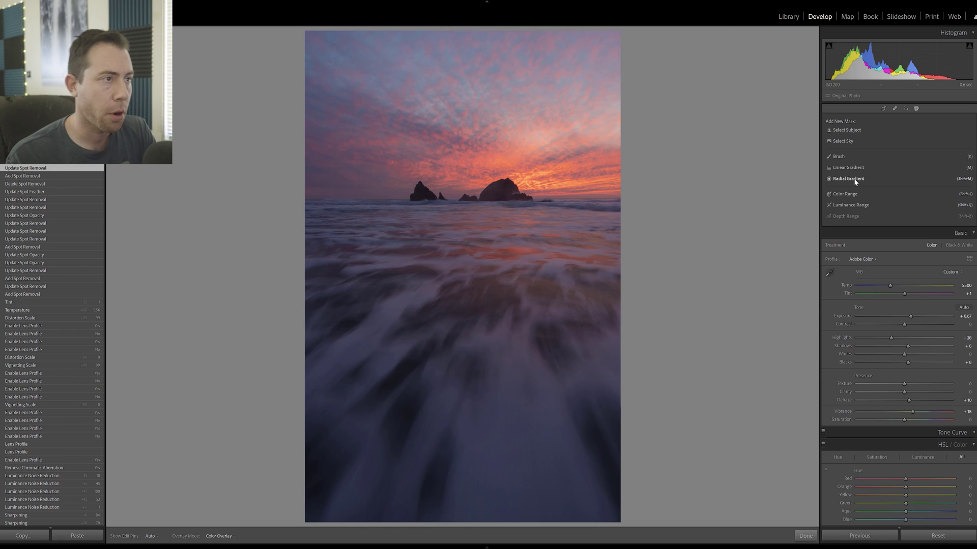
Add a large radial gradient mask around the middle of the photo with Feather at 51.
{"action": "left_click", "coordinate": [855, 181]}
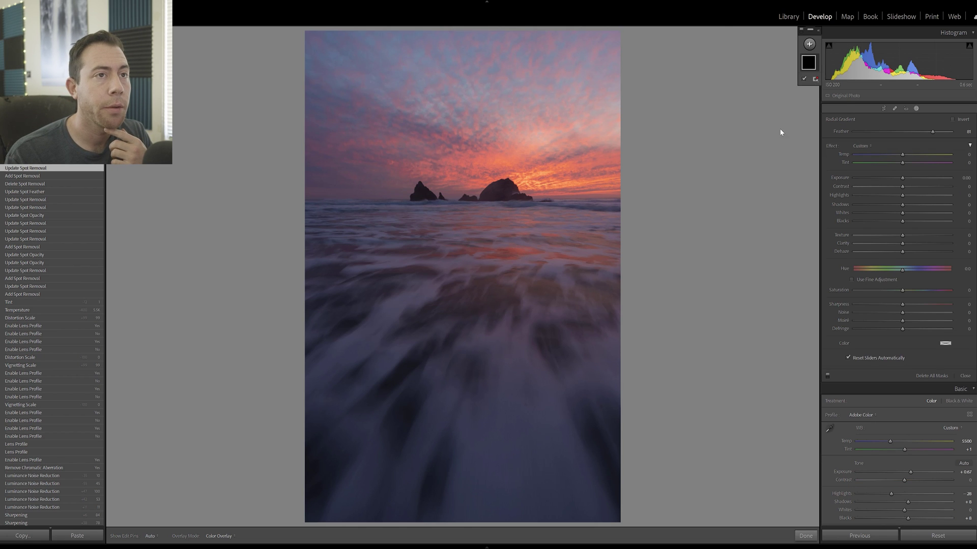
{"action": "left_click_drag", "start_coordinate": [469, 320], "coordinate": [533, 323]}
{"action": "left_click_drag", "start_coordinate": [933, 131], "coordinate": [904, 132]}
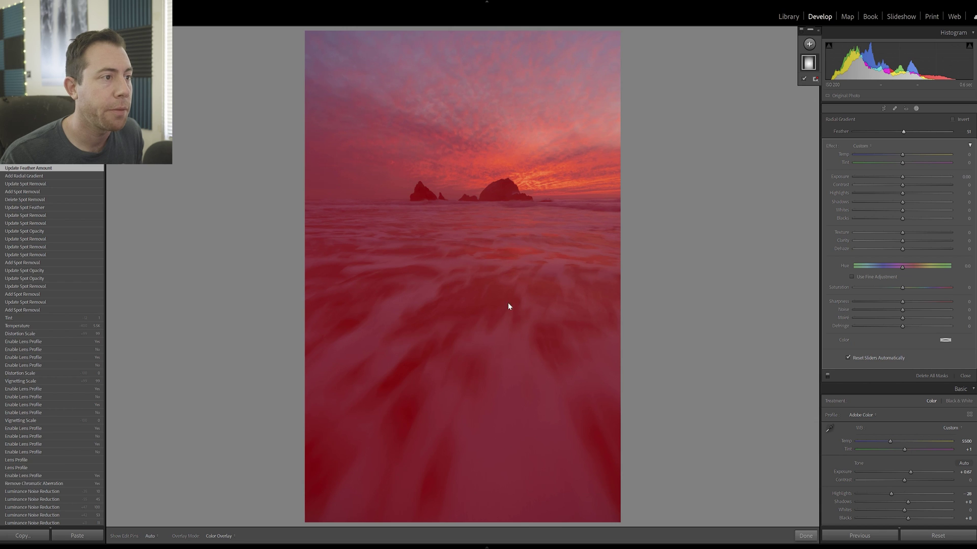
Set the radial mask's Exposure to -0.70 and invert the mask to darken the photo's edges.
{"action": "left_click_drag", "start_coordinate": [903, 177], "coordinate": [894, 178]}
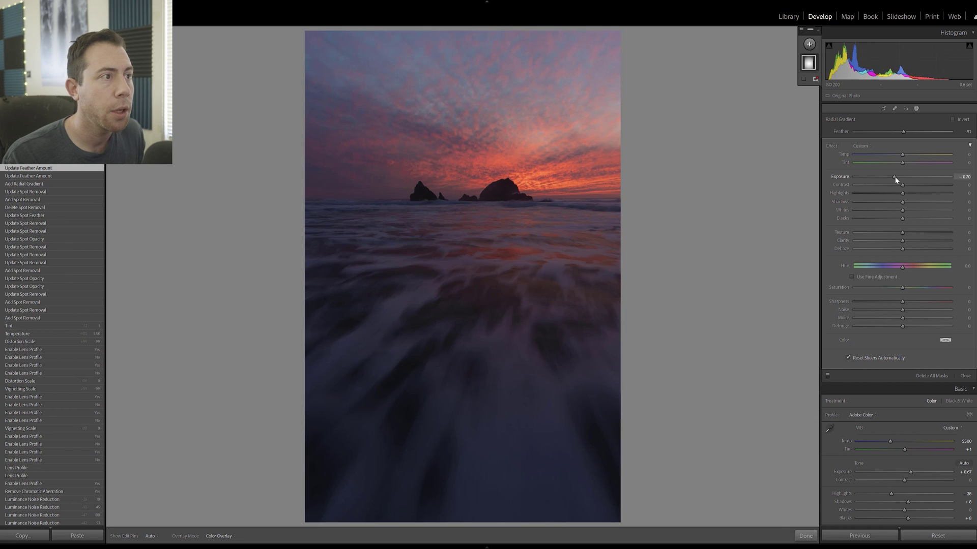
{"action": "left_click", "coordinate": [954, 119]}
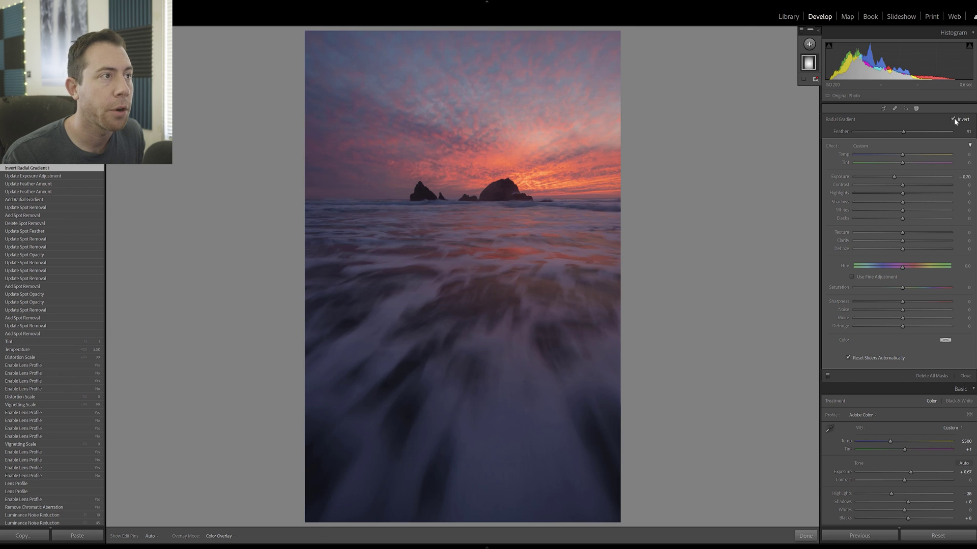
Shift the inverted radial mask toward the foreground water, below and slightly left of the photo's centre, and lower its Exposure to about -1.2.
{"action": "left_click_drag", "start_coordinate": [468, 322], "coordinate": [415, 337]}
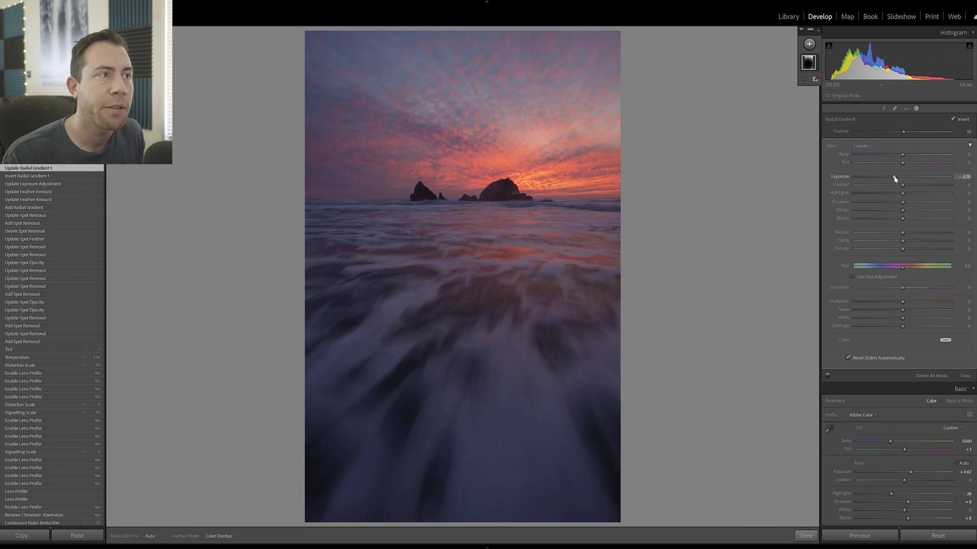
{"action": "left_click_drag", "start_coordinate": [892, 175], "coordinate": [889, 176]}
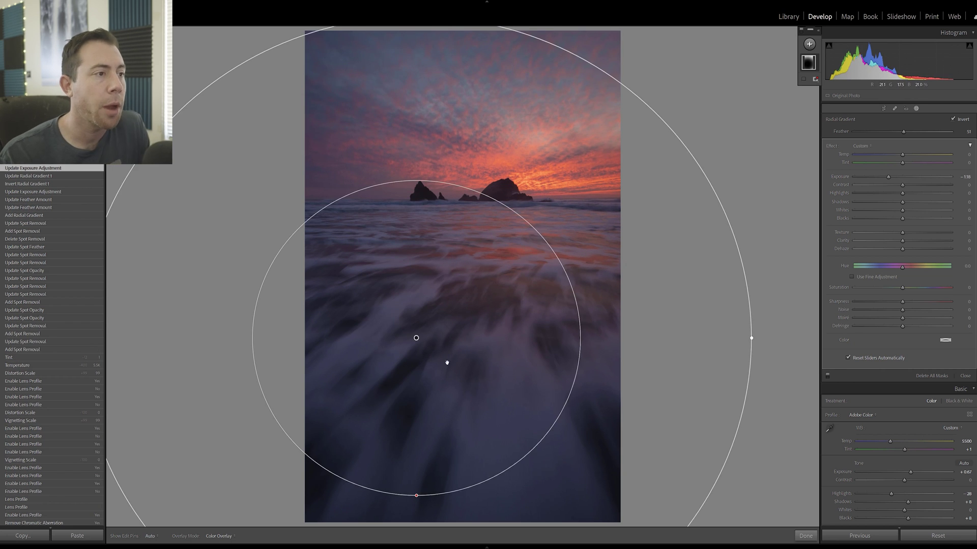
{"action": "left_click_drag", "start_coordinate": [417, 338], "coordinate": [426, 333]}
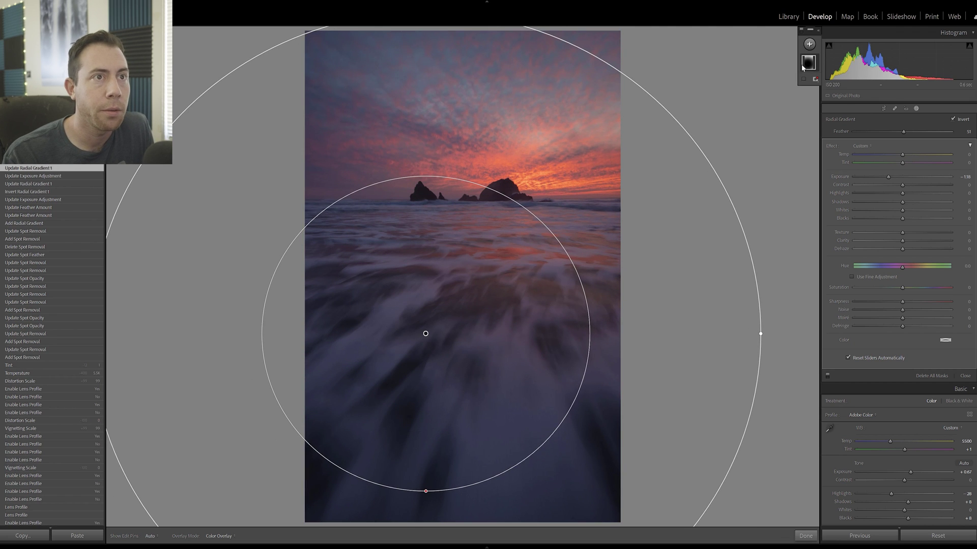
Subtract a horizontal linear gradient from the radial mask, spanning from the upper sky down to the middle of the water.
{"action": "mouse_move", "coordinate": [809, 61]}
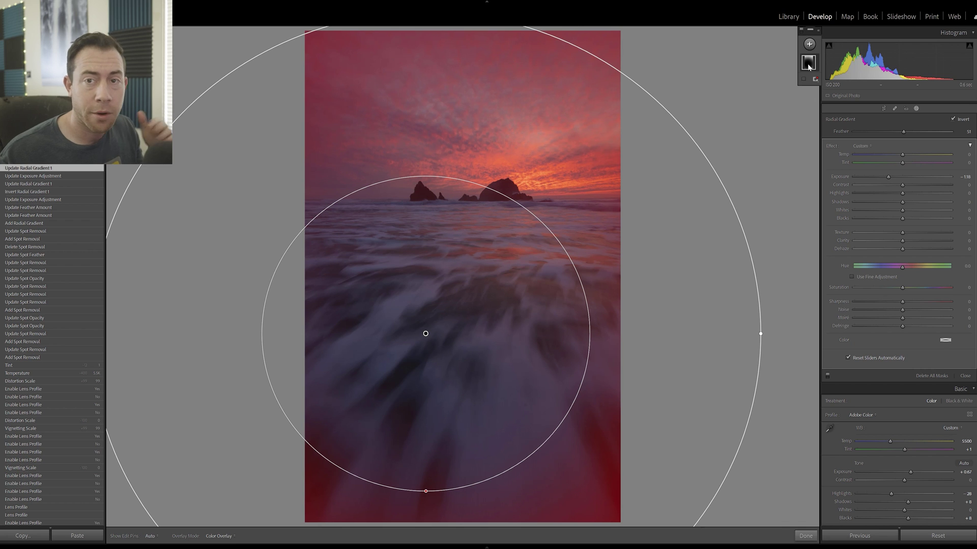
{"action": "left_click", "coordinate": [814, 68]}
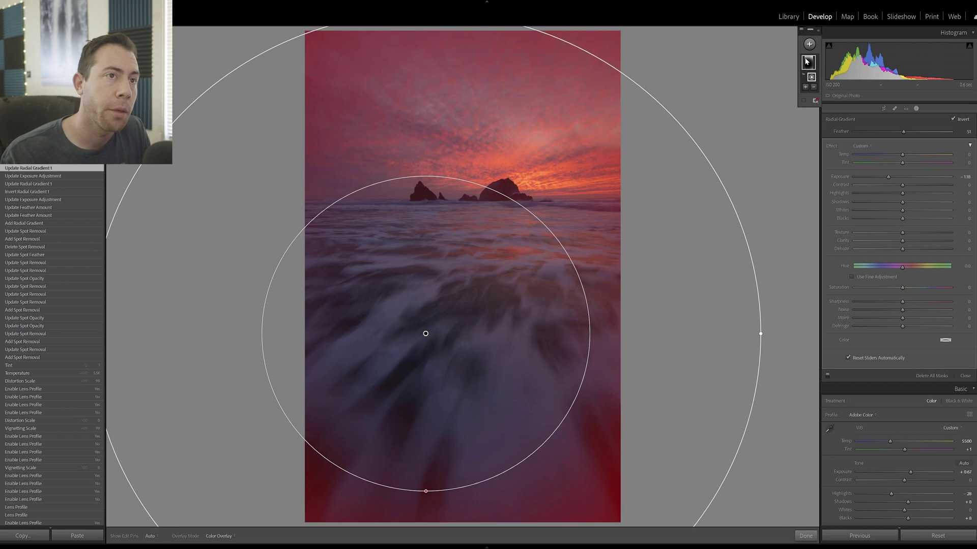
{"action": "left_click", "coordinate": [813, 88]}
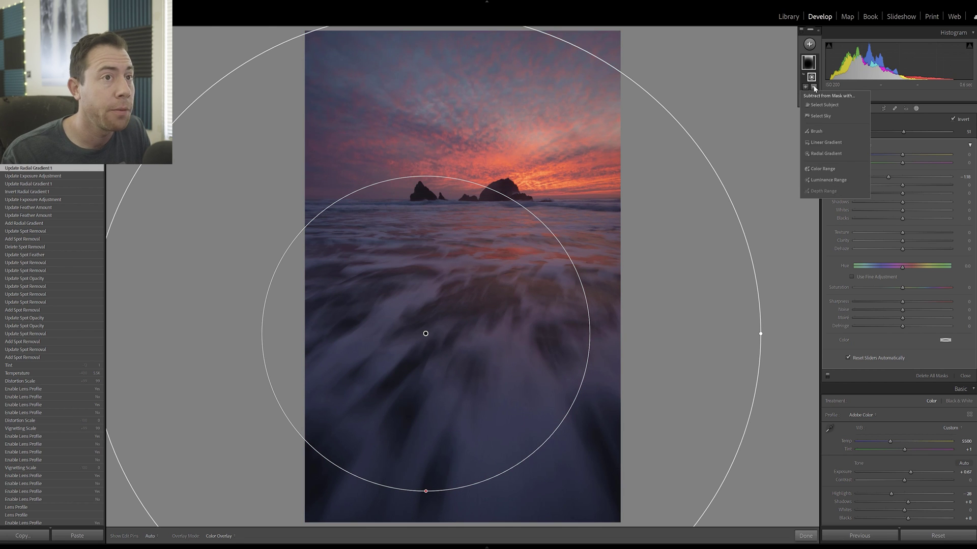
{"action": "left_click", "coordinate": [826, 143]}
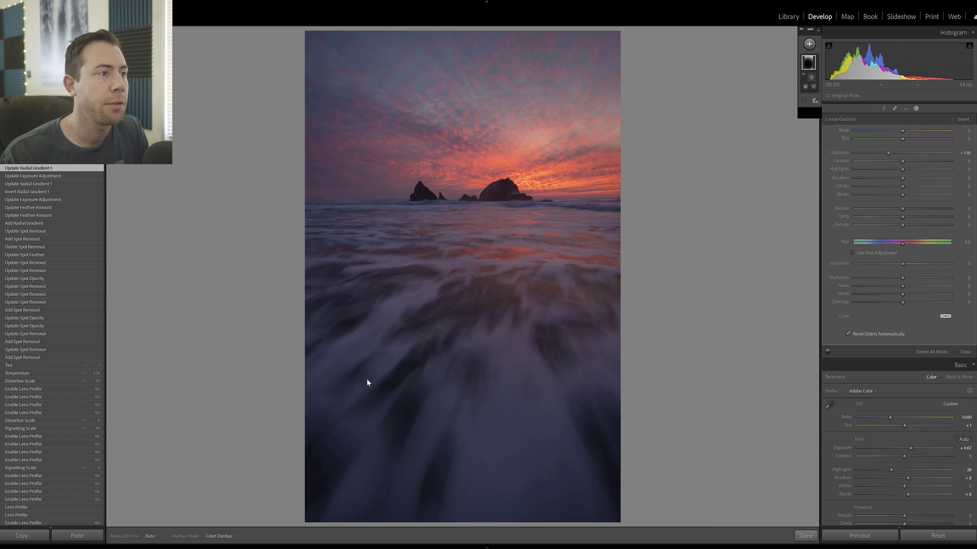
{"action": "left_click_drag", "start_coordinate": [480, 375], "coordinate": [481, 162]}
{"action": "mouse_move", "coordinate": [482, 257]}
{"action": "left_click_drag", "start_coordinate": [482, 258], "coordinate": [488, 230]}
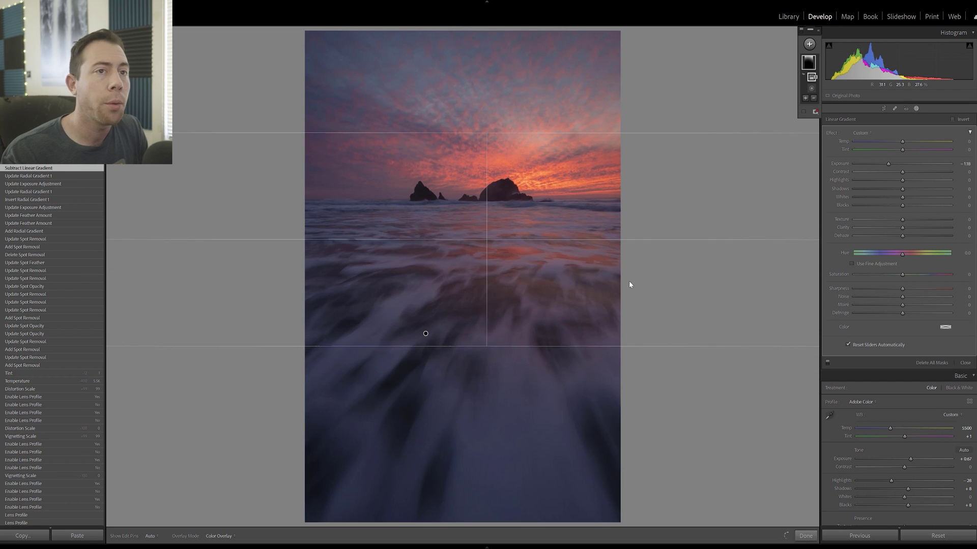
Set the combined radial mask's Exposure to -1.33.
{"action": "left_click", "coordinate": [810, 66]}
{"action": "left_click", "coordinate": [809, 66]}
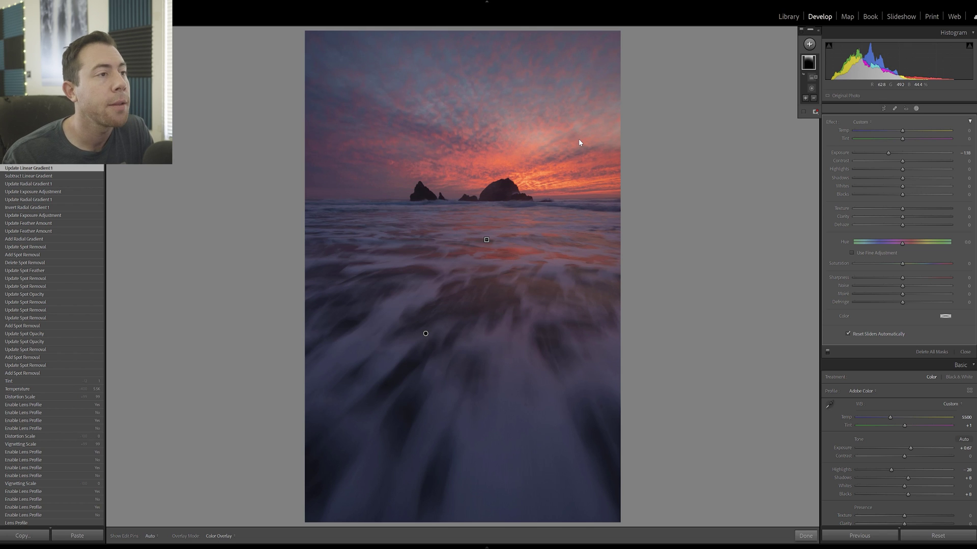
{"action": "left_click_drag", "start_coordinate": [888, 154], "coordinate": [885, 155]}
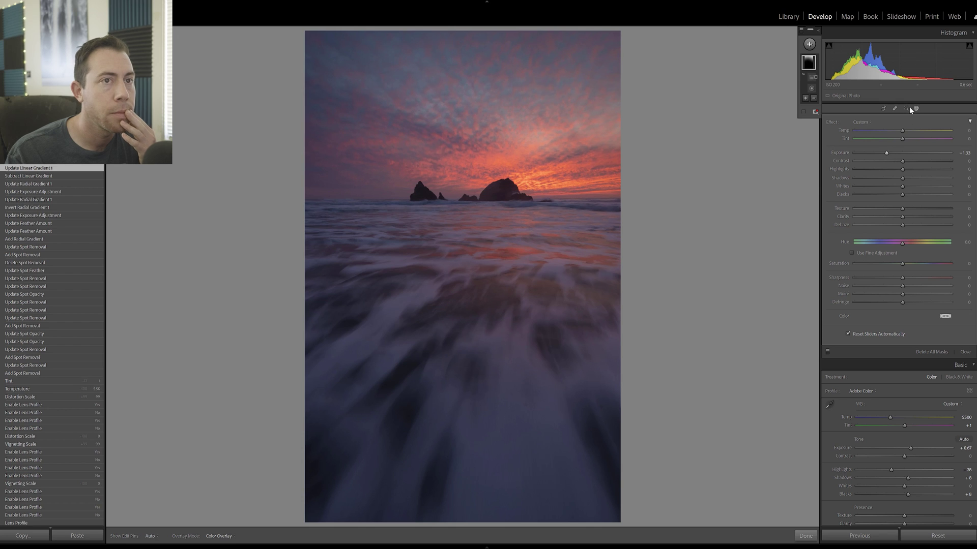
Create a new linear gradient mask covering the foreground water, fading upward across the horizon into the sky.
{"action": "left_click", "coordinate": [915, 109]}
{"action": "left_click", "coordinate": [916, 109]}
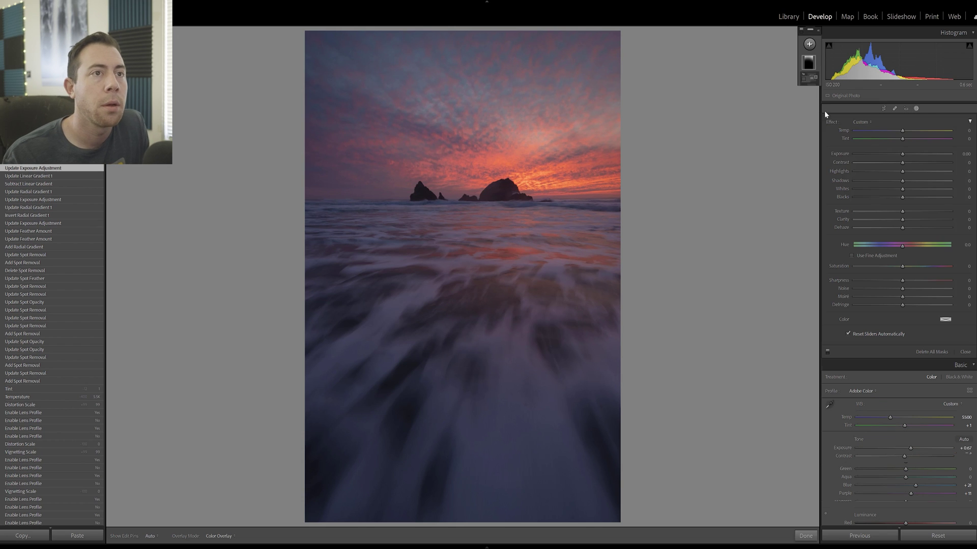
{"action": "left_click", "coordinate": [810, 45]}
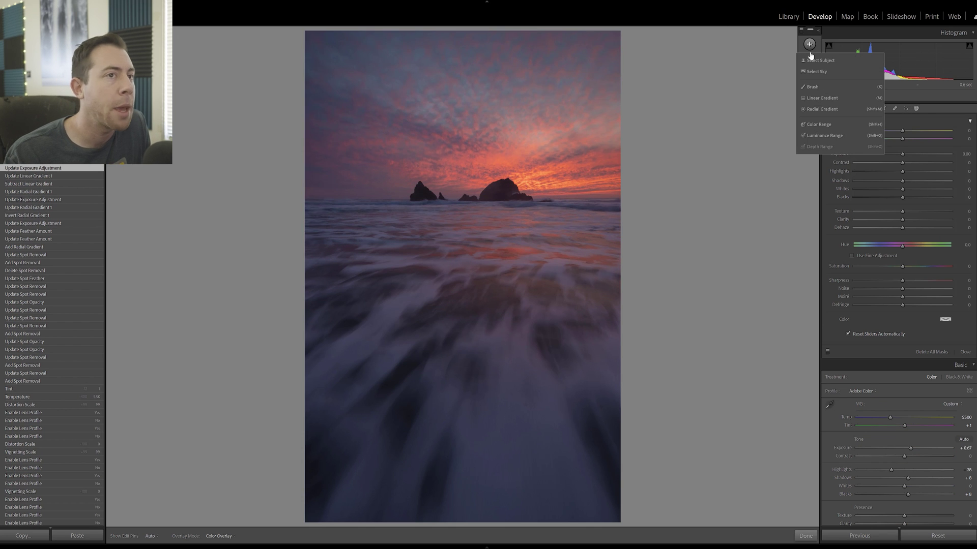
{"action": "left_click", "coordinate": [823, 100]}
{"action": "left_click_drag", "start_coordinate": [482, 246], "coordinate": [493, 124]}
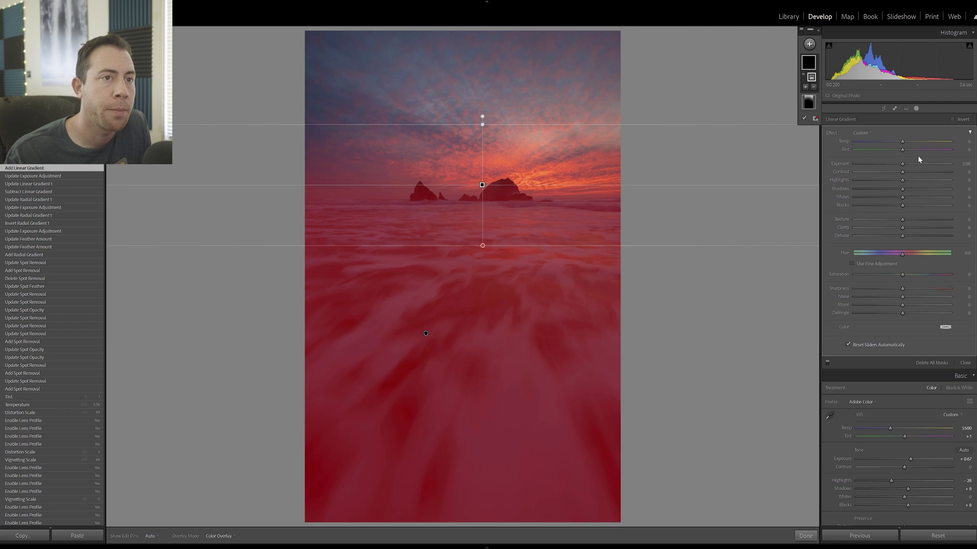
Set the foreground gradient's Exposure to 0.57, Contrast to 19, Clarity to 10 and Whites to 24.
{"action": "mouse_move", "coordinate": [902, 165]}
{"action": "left_mouse_down"}
{"action": "mouse_move", "coordinate": [909, 173]}
{"action": "mouse_move", "coordinate": [910, 163]}
{"action": "left_mouse_up"}
{"action": "left_click_drag", "start_coordinate": [905, 231], "coordinate": [908, 231]}
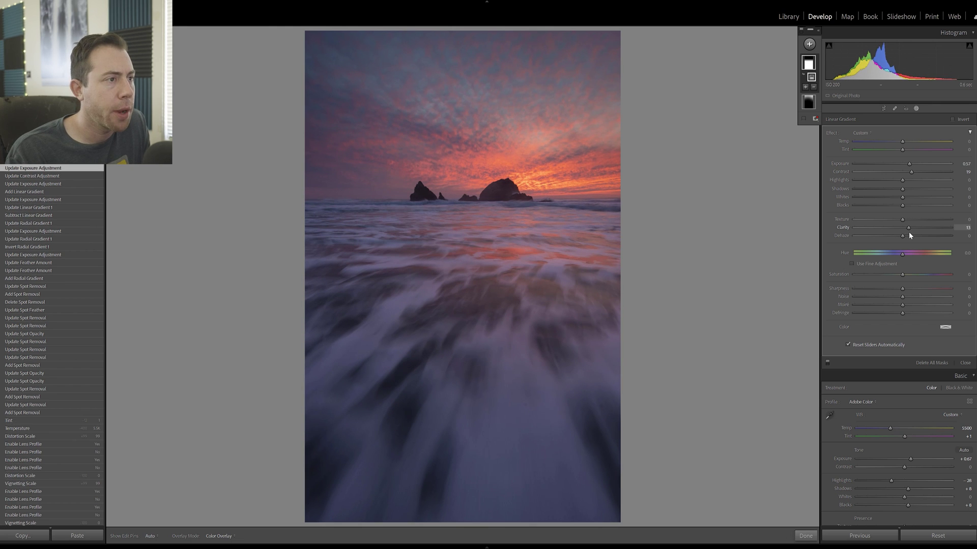
{"action": "left_click_drag", "start_coordinate": [909, 232], "coordinate": [909, 231]}
{"action": "mouse_move", "coordinate": [903, 197]}
{"action": "left_mouse_down"}
{"action": "mouse_move", "coordinate": [923, 195]}
{"action": "mouse_move", "coordinate": [913, 197]}
{"action": "left_mouse_up"}
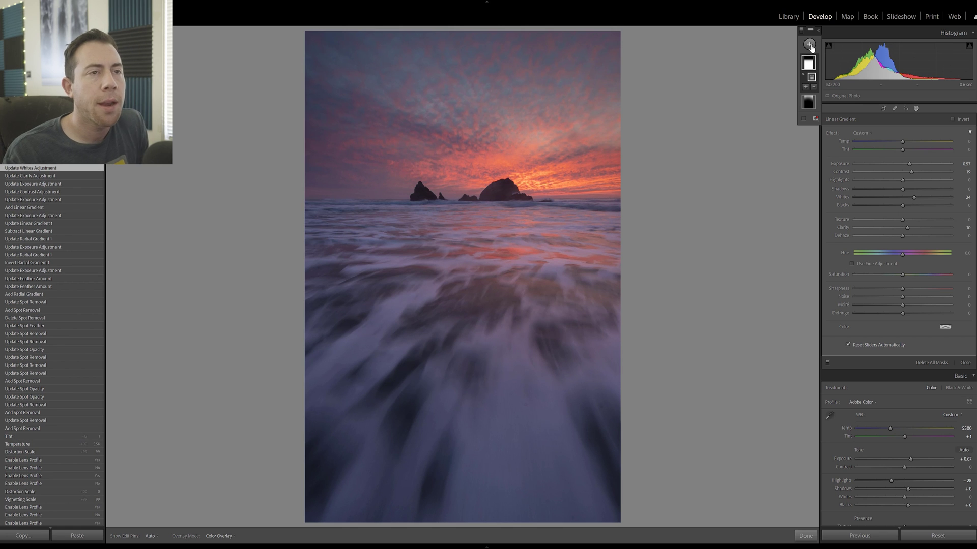
Create a new mask with Select Sky and set its Exposure to -0.50.
{"action": "left_click", "coordinate": [810, 44]}
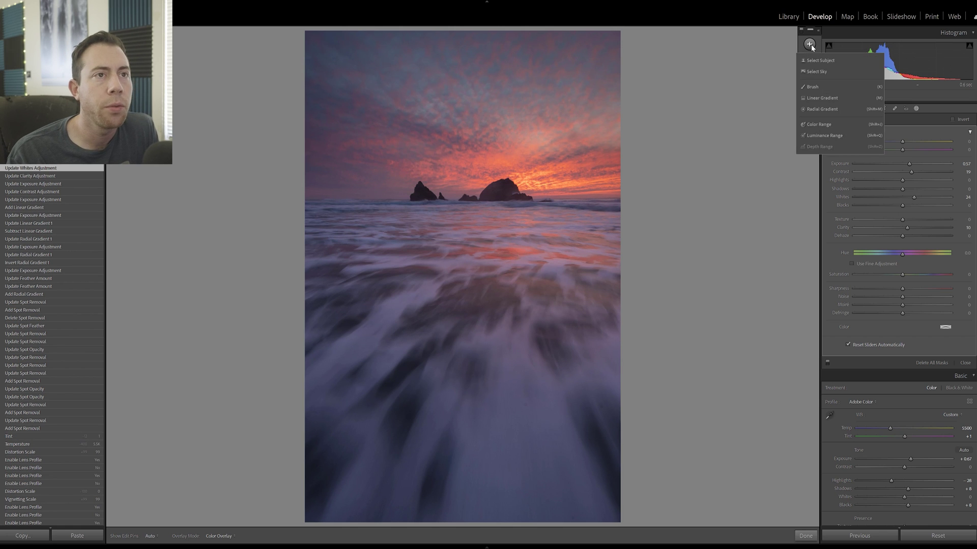
{"action": "left_click", "coordinate": [825, 72]}
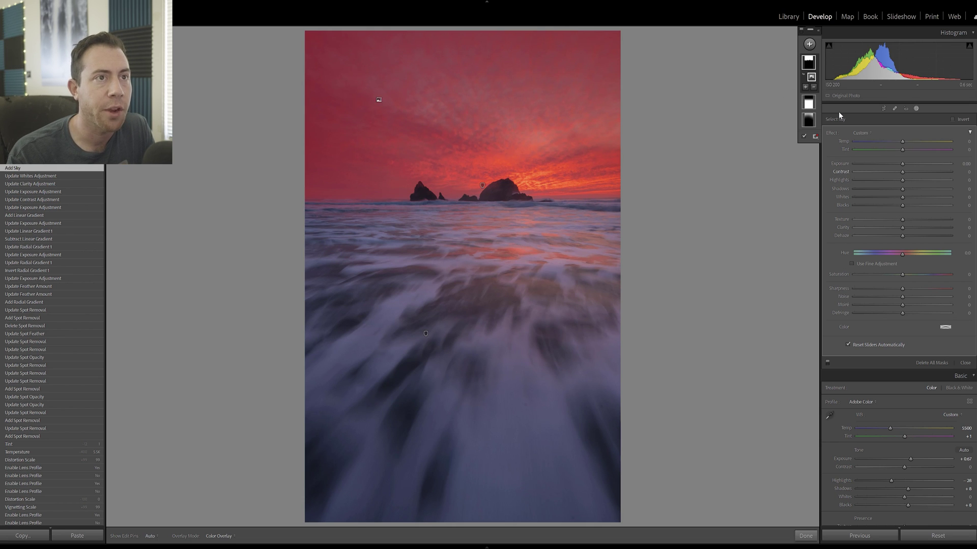
{"action": "mouse_move", "coordinate": [903, 164]}
{"action": "left_mouse_down"}
{"action": "mouse_move", "coordinate": [874, 163]}
{"action": "mouse_move", "coordinate": [887, 164]}
{"action": "left_mouse_up"}
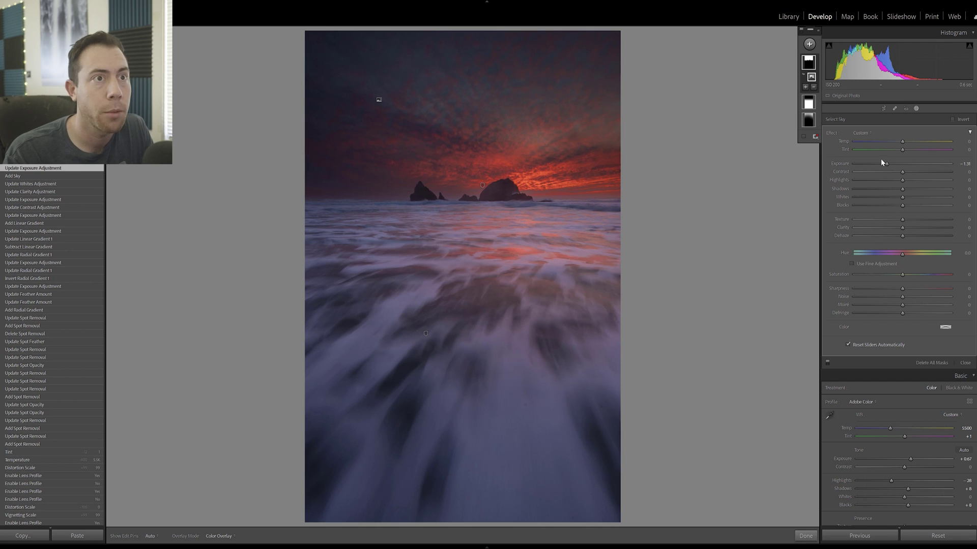
{"action": "left_click_drag", "start_coordinate": [888, 164], "coordinate": [899, 166]}
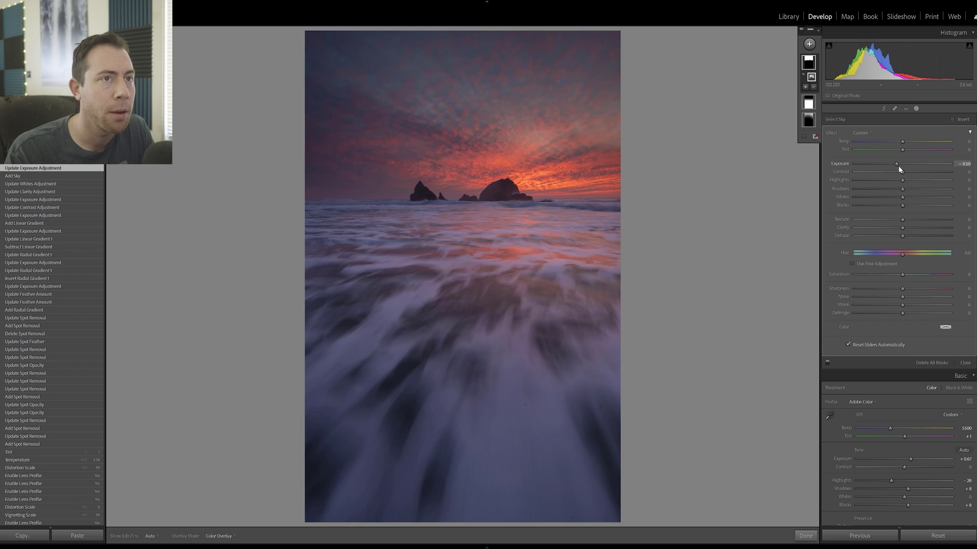
Subtract a linear gradient from the sky mask, fading from just below the horizon up into the upper sky.
{"action": "left_click", "coordinate": [813, 87]}
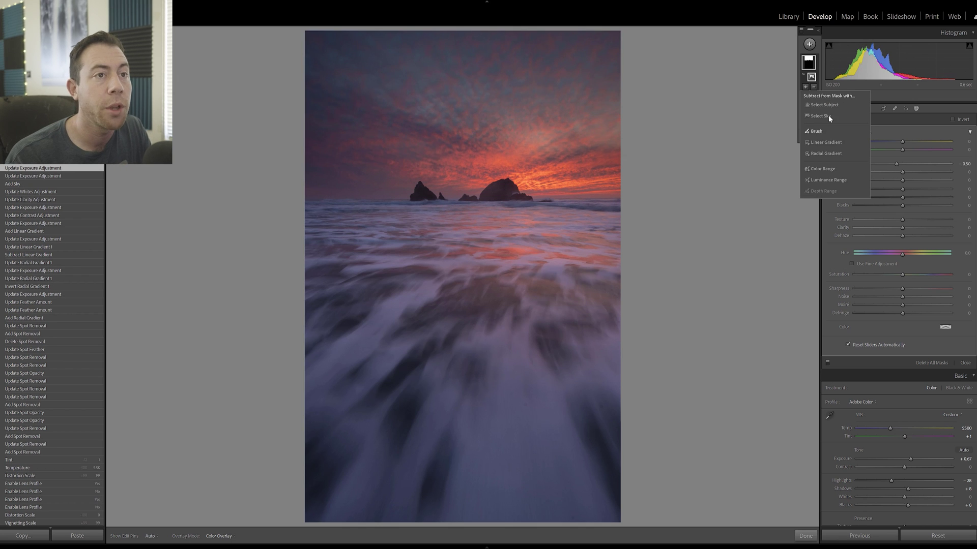
{"action": "left_click", "coordinate": [818, 143]}
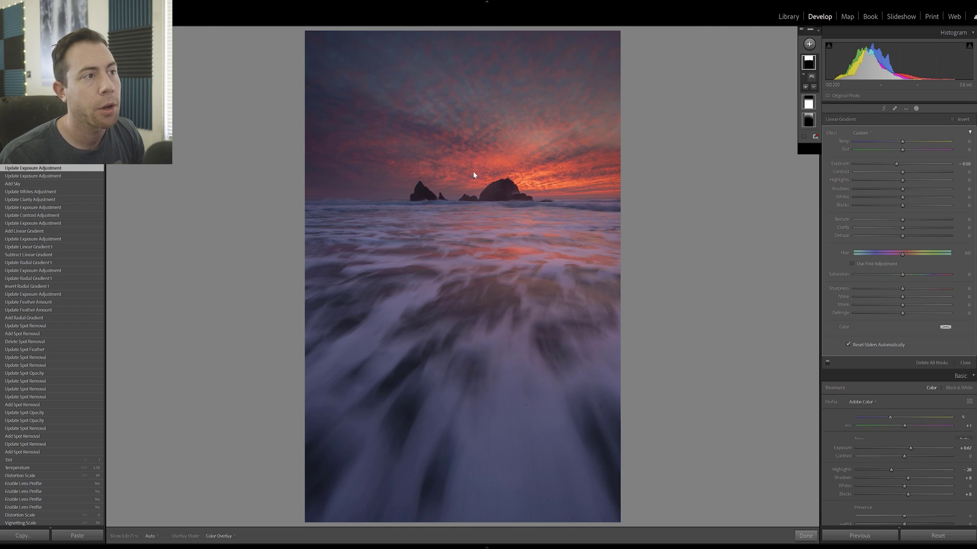
{"action": "left_click_drag", "start_coordinate": [492, 300], "coordinate": [498, 125]}
{"action": "left_click_drag", "start_coordinate": [495, 220], "coordinate": [496, 160]}
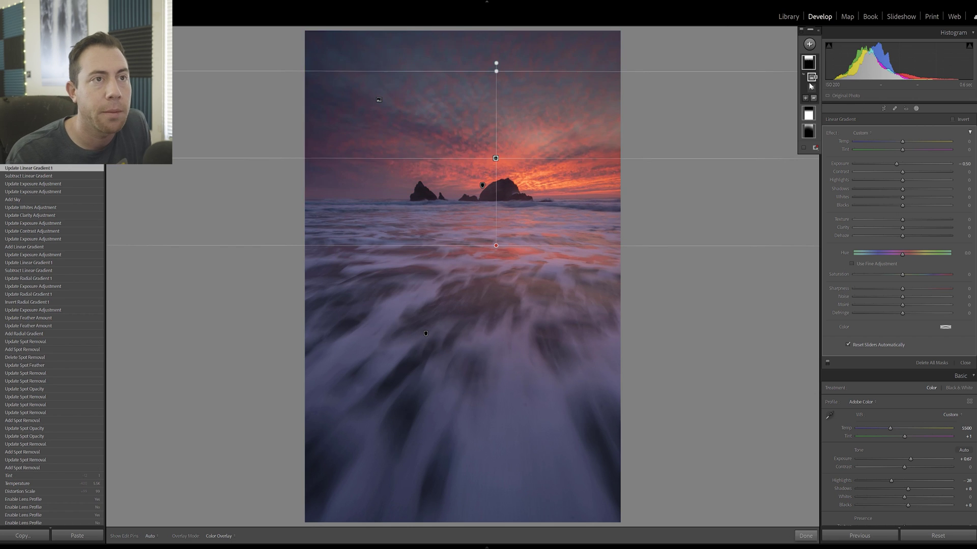
Set the whole sky mask's Exposure to -0.28, Clarity to 15, Dehaze to 4 and Contrast to 12.
{"action": "left_click", "coordinate": [809, 62]}
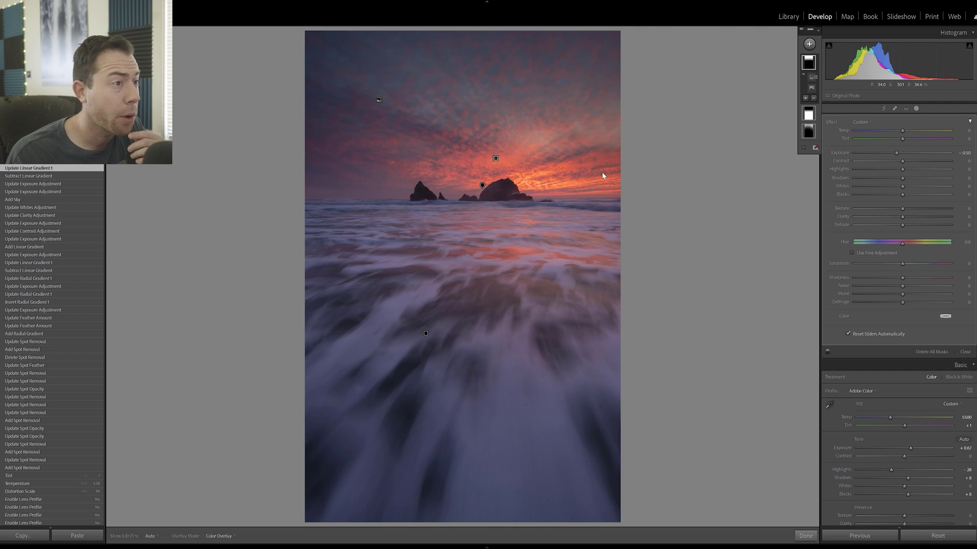
{"action": "left_click_drag", "start_coordinate": [896, 153], "coordinate": [899, 154]}
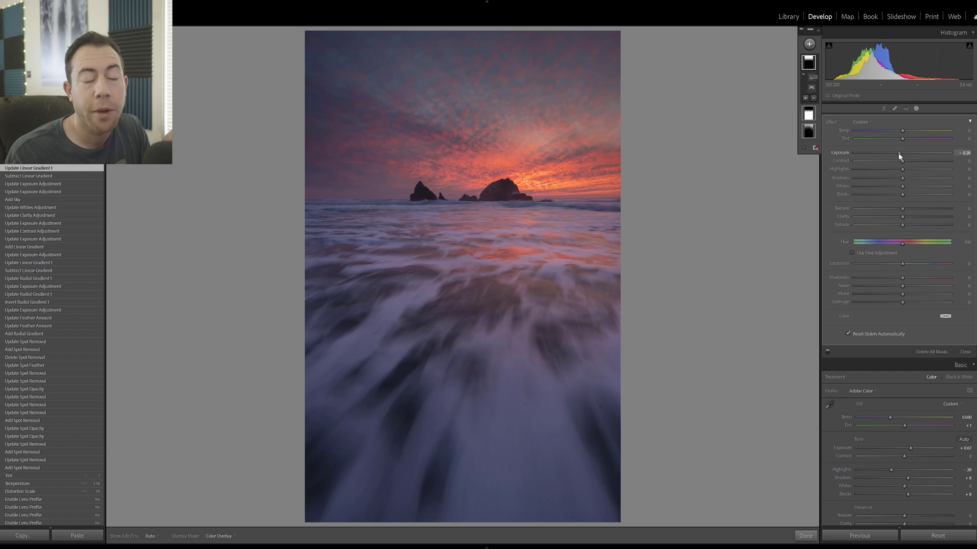
{"action": "left_click_drag", "start_coordinate": [899, 154], "coordinate": [899, 154]}
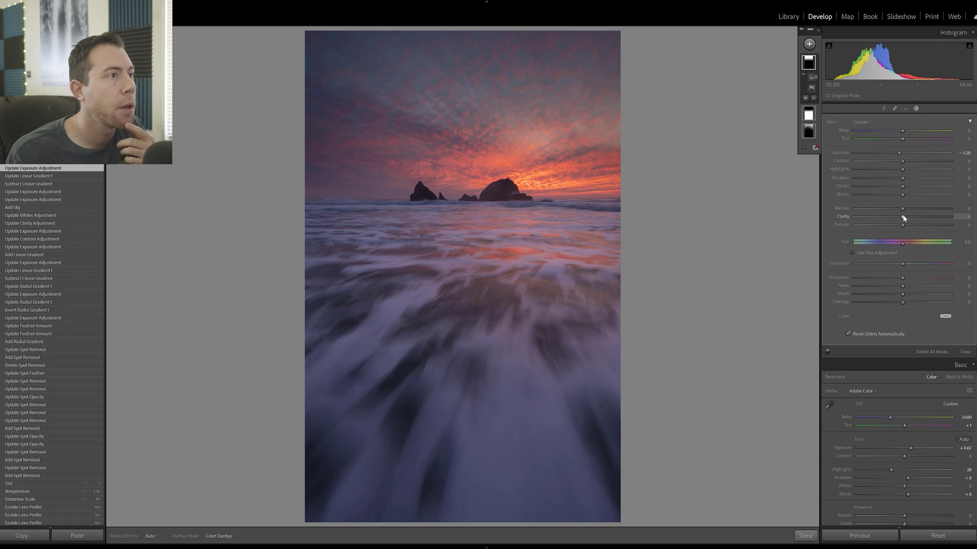
{"action": "mouse_move", "coordinate": [917, 212]}
{"action": "left_mouse_down"}
{"action": "mouse_move", "coordinate": [933, 212]}
{"action": "mouse_move", "coordinate": [904, 225]}
{"action": "left_mouse_up"}
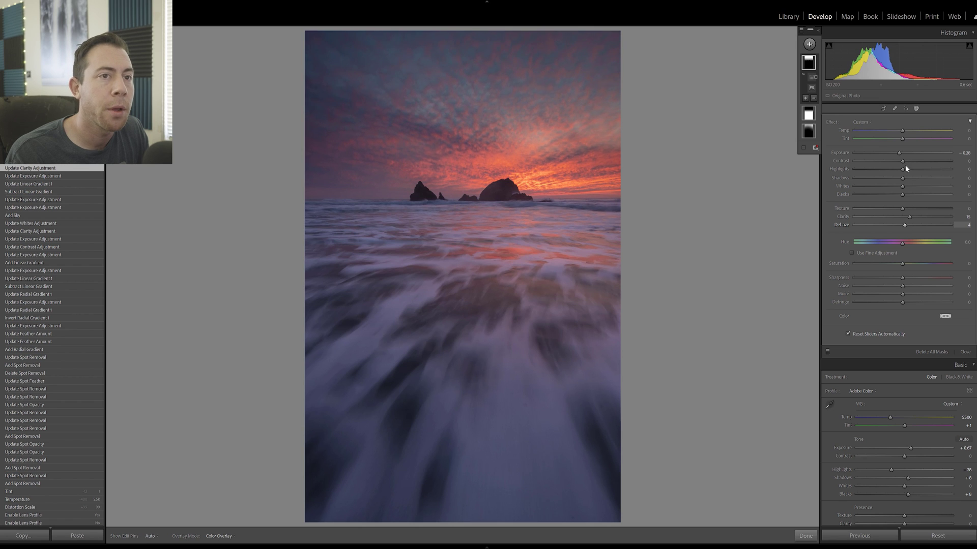
{"action": "left_click_drag", "start_coordinate": [903, 161], "coordinate": [908, 161]}
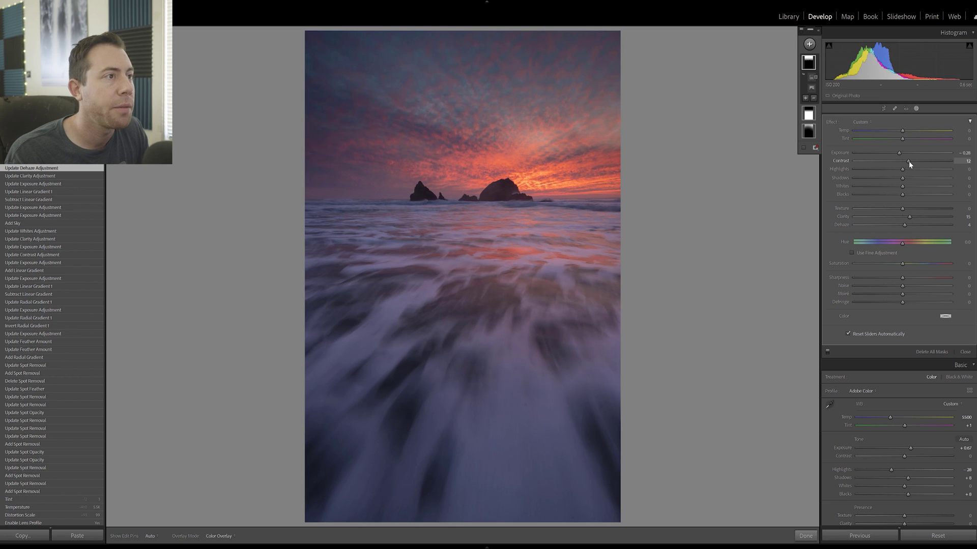
{"action": "left_click_drag", "start_coordinate": [908, 161], "coordinate": [909, 161]}
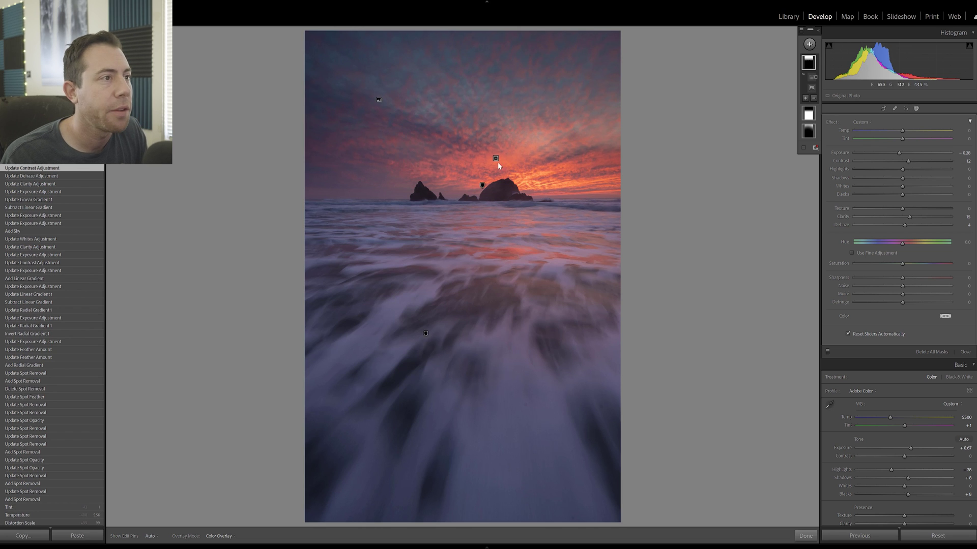
Subtract brushed areas near the horizon from the sky mask using a brush Size of 28, and close masking.
{"action": "left_click", "coordinate": [814, 102]}
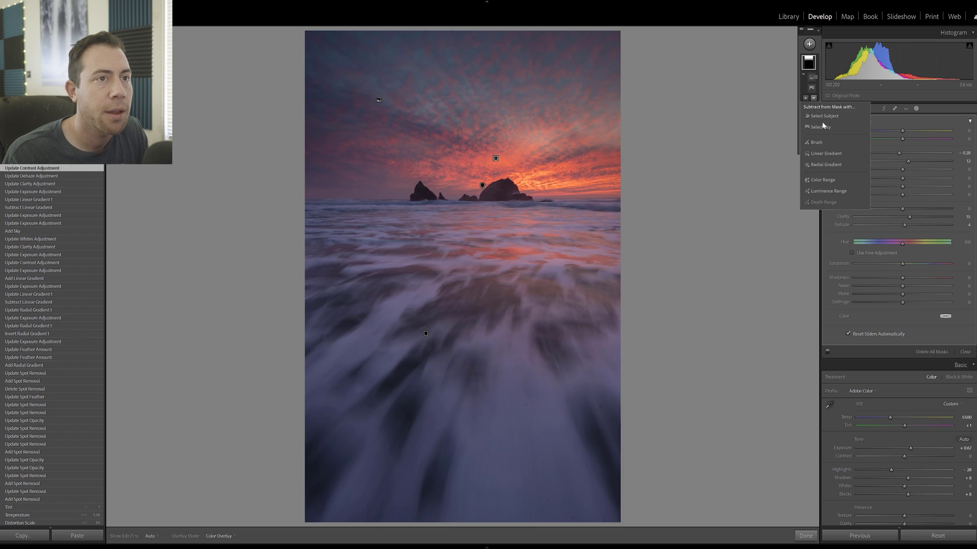
{"action": "left_click", "coordinate": [824, 143]}
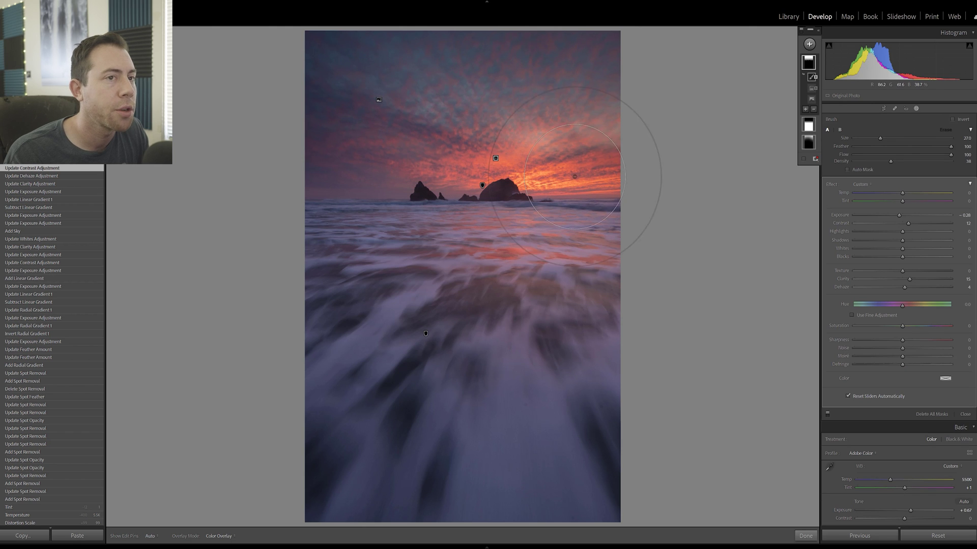
{"action": "scroll", "coordinate": [562, 199], "scroll_direction": "up", "scroll_amount": 1}
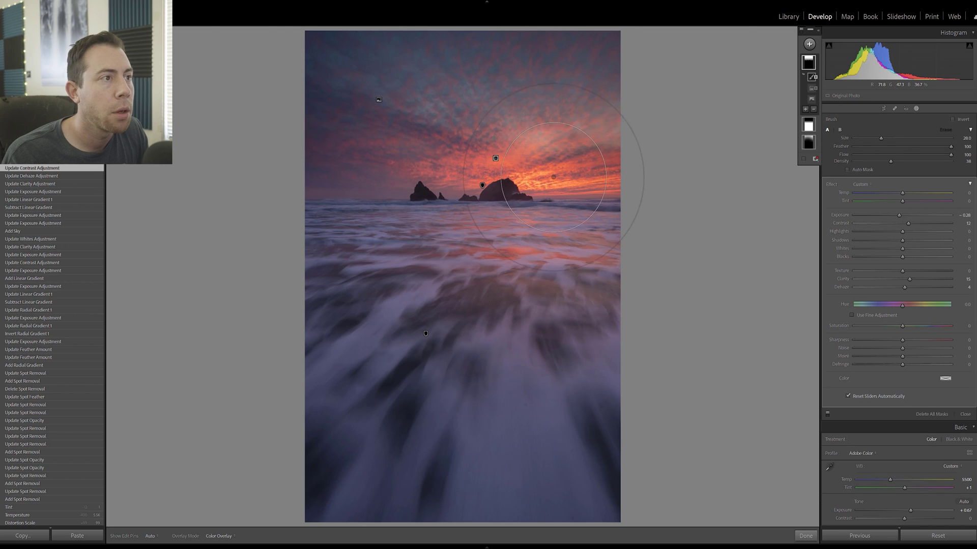
{"action": "key", "text": "h"}
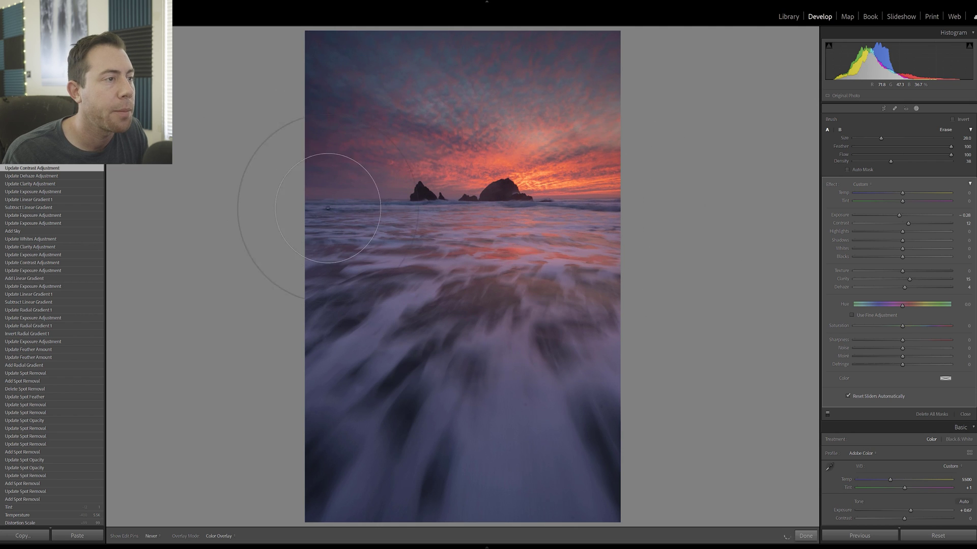
{"action": "key", "text": "k"}
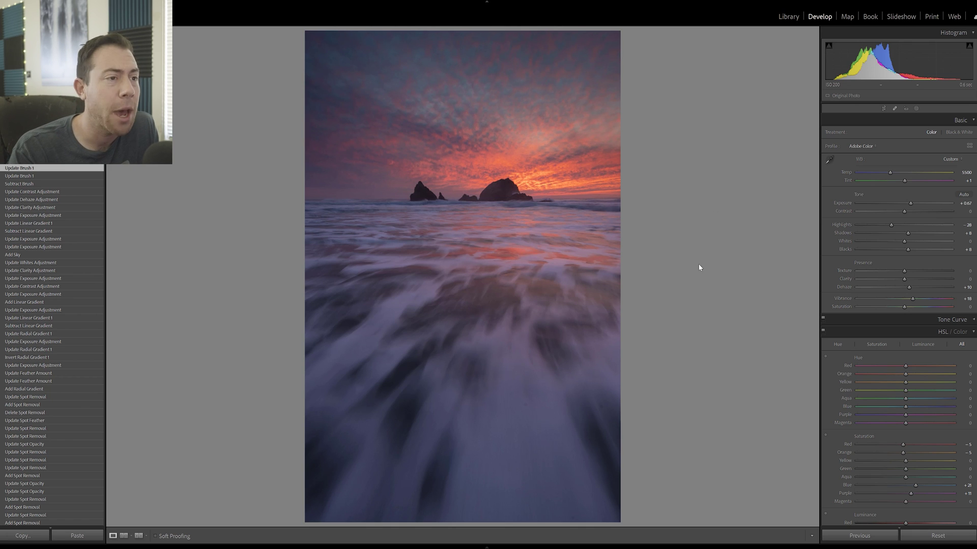
Change the background color around the photo to White.
{"action": "right_click", "coordinate": [709, 246]}
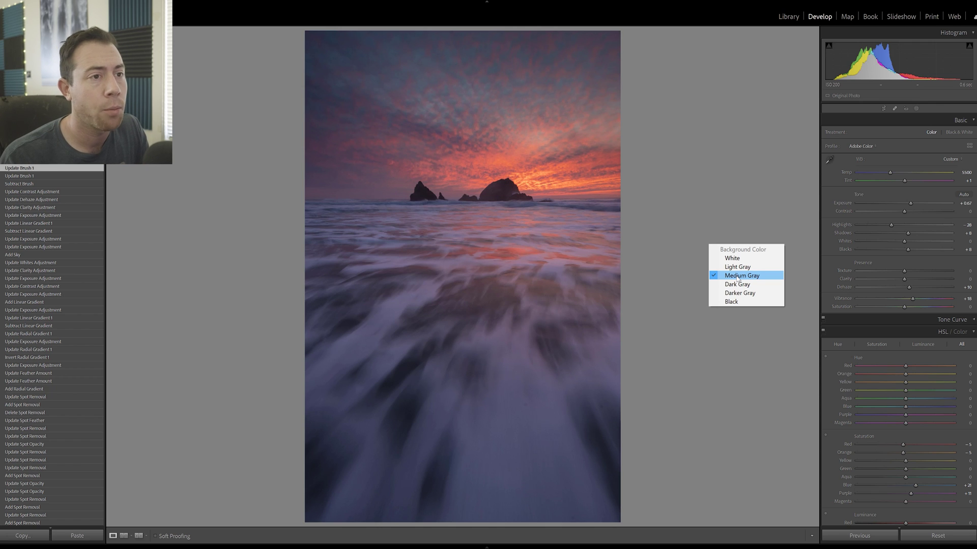
{"action": "left_click", "coordinate": [733, 258]}
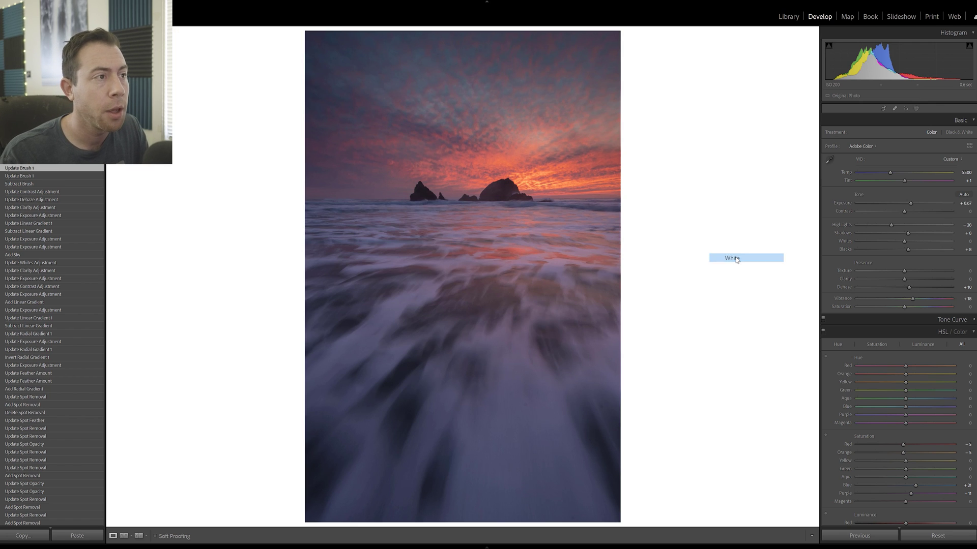
Change the background color around the photo to Black, and create a virtual copy of the photo from the filmstrip.
{"action": "right_click", "coordinate": [723, 324]}
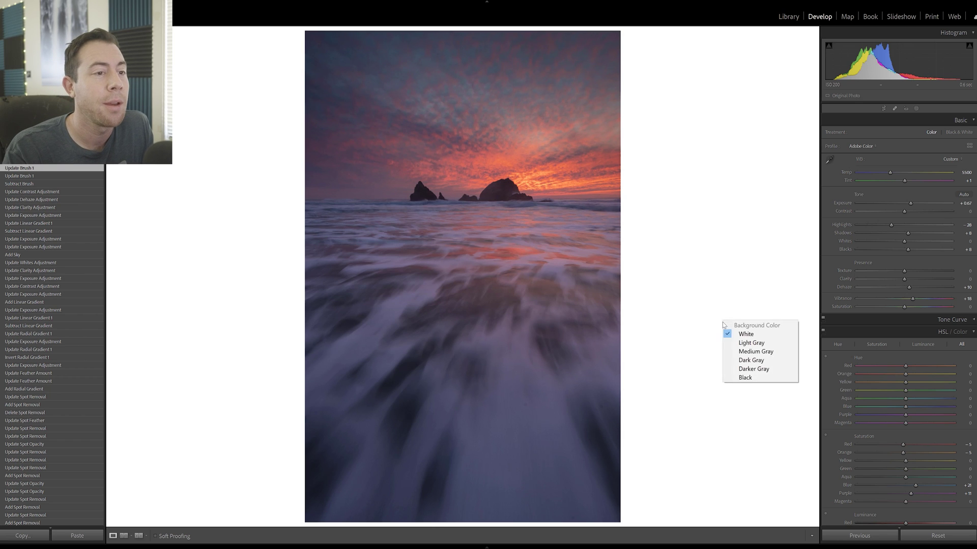
{"action": "left_click", "coordinate": [734, 377]}
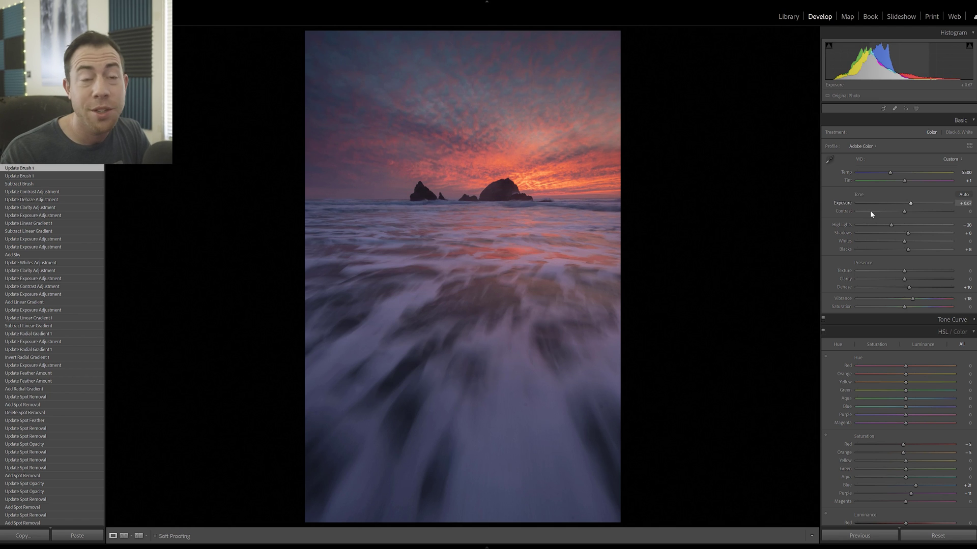
{"action": "key", "text": "F6"}
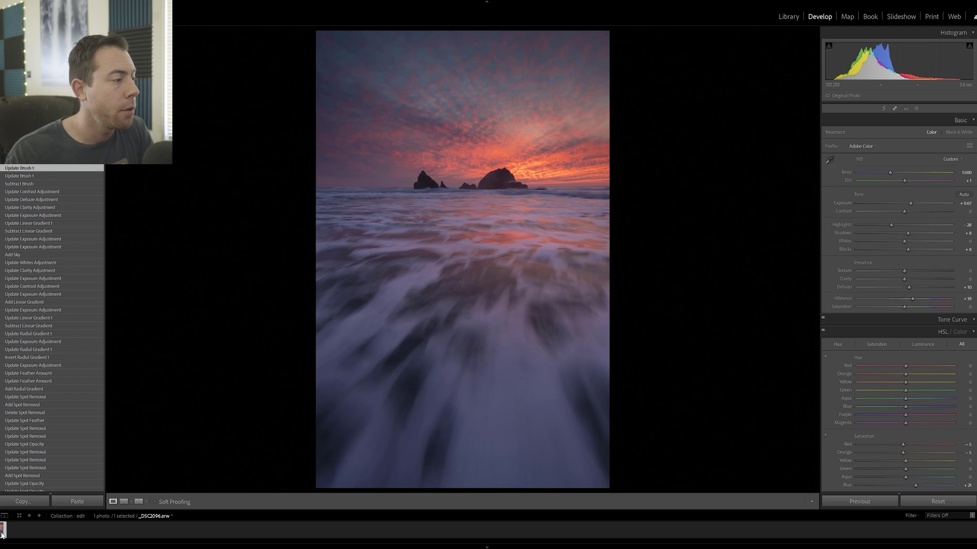
{"action": "right_click", "coordinate": [2, 536]}
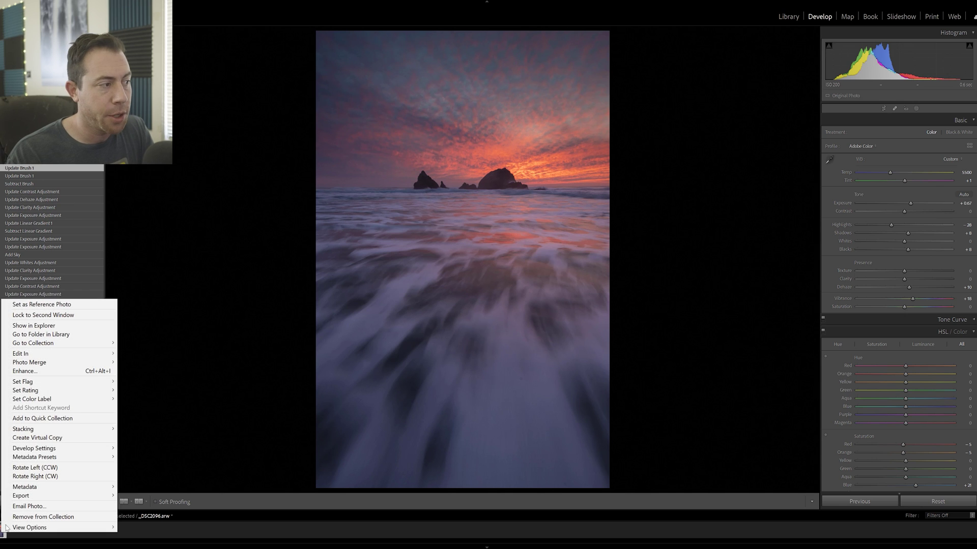
{"action": "left_click", "coordinate": [62, 438]}
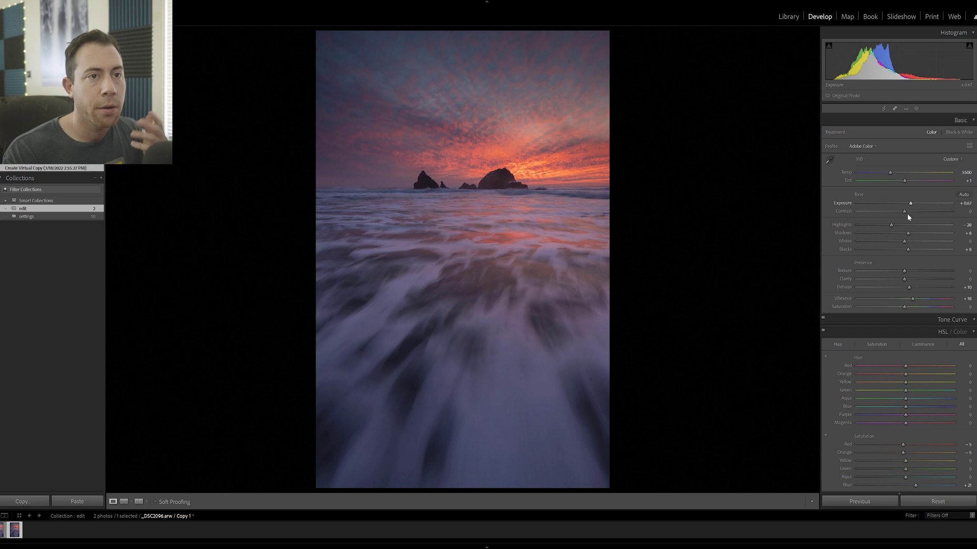
Crop the virtual copy to a less elongated portrait ratio, and set its Contrast to +10 and Exposure to +1.00.
{"action": "left_click", "coordinate": [883, 109]}
{"action": "left_click", "coordinate": [953, 133]}
{"action": "left_click", "coordinate": [948, 177]}
{"action": "key", "text": "Return"}
{"action": "left_click_drag", "start_coordinate": [905, 213], "coordinate": [914, 205]}
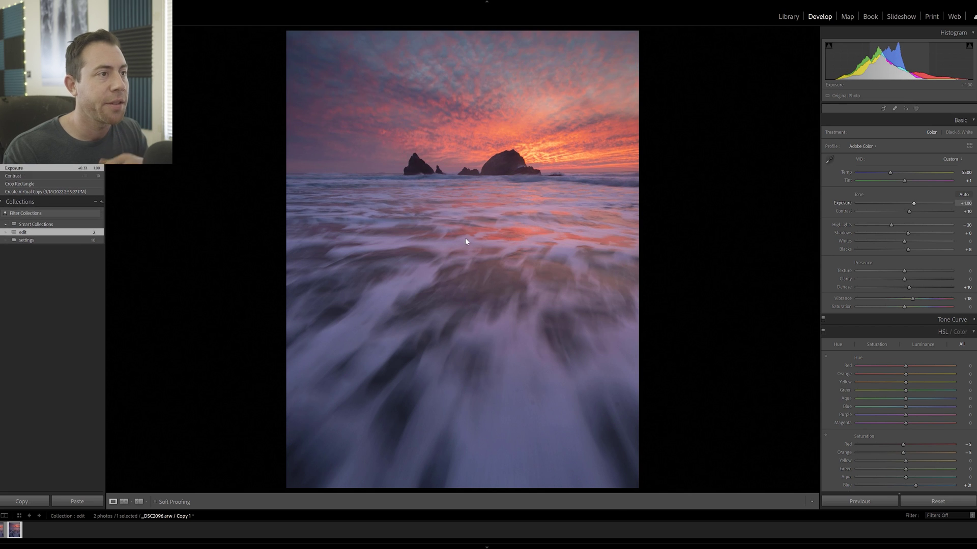
On the original photo, change the surrounding background color to Medium Gray and set Contrast to +13 and Exposure to +0.97.
{"action": "left_click", "coordinate": [3, 530]}
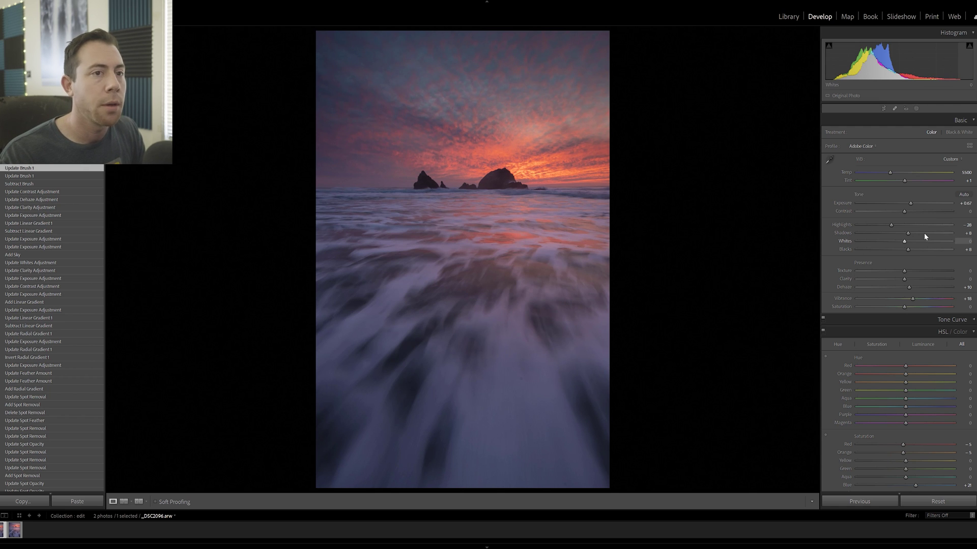
{"action": "right_click", "coordinate": [718, 218]}
{"action": "left_click", "coordinate": [741, 249]}
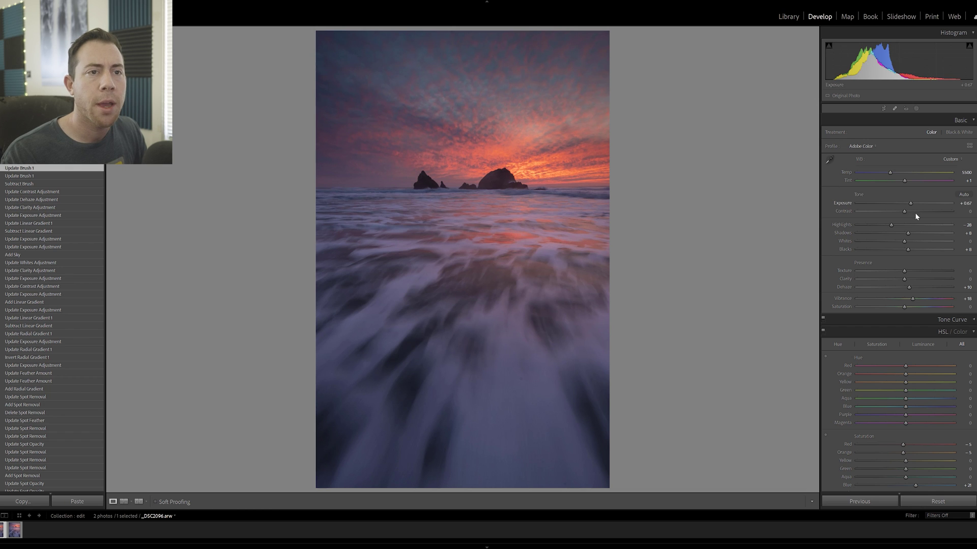
{"action": "left_click_drag", "start_coordinate": [905, 211], "coordinate": [913, 205]}
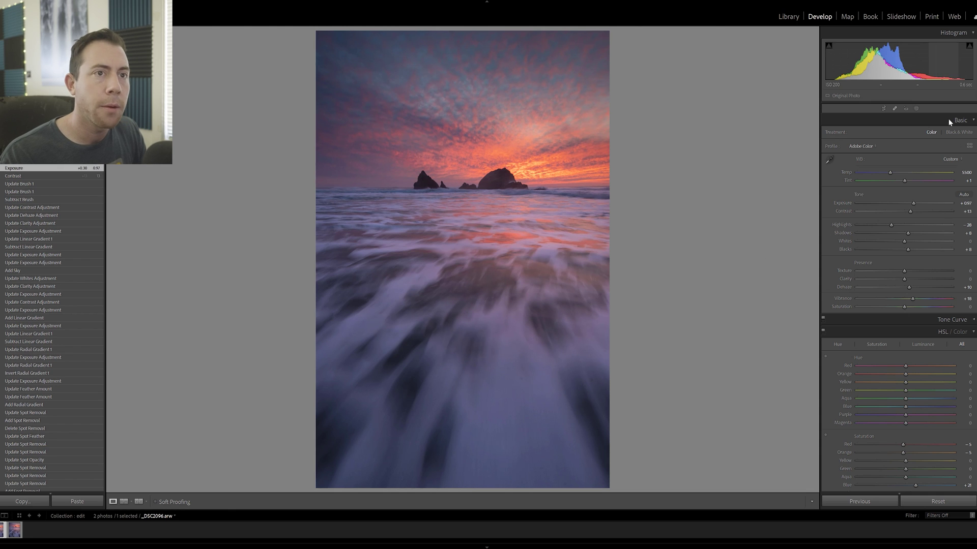
Add a linear gradient mask fading from near the photo's lower edge up into the mid-foreground water, and raise its Shadows slightly.
{"action": "left_click", "coordinate": [916, 109]}
{"action": "left_click", "coordinate": [809, 44]}
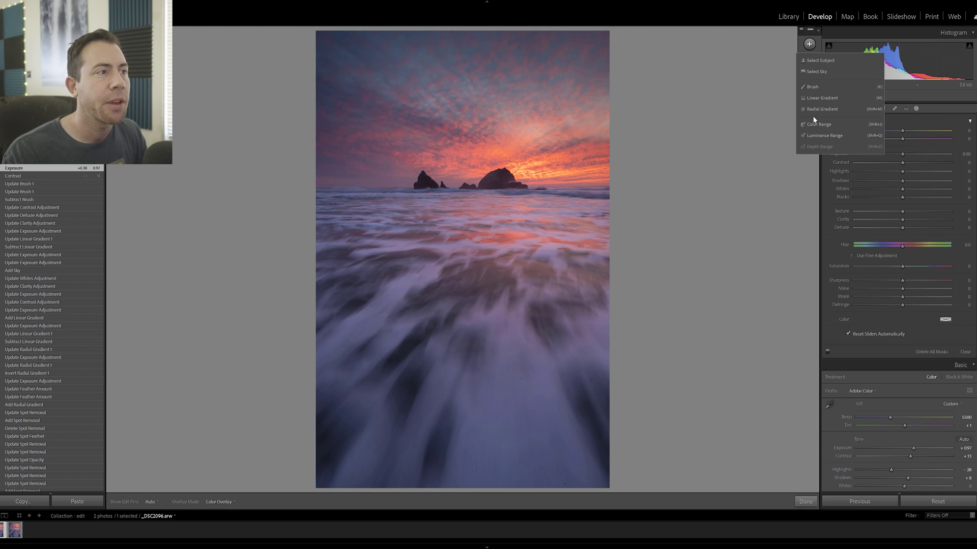
{"action": "left_click", "coordinate": [819, 97]}
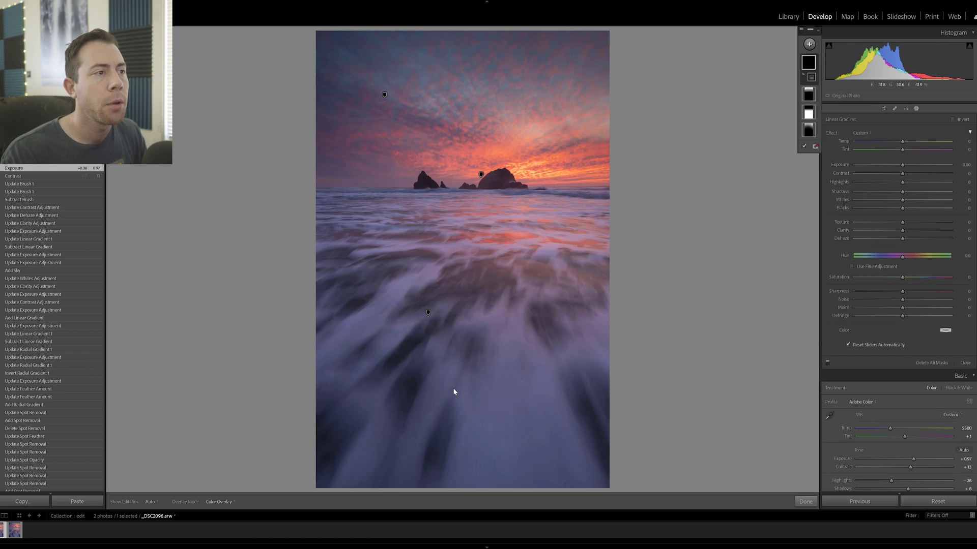
{"action": "left_click_drag", "start_coordinate": [460, 465], "coordinate": [460, 249]}
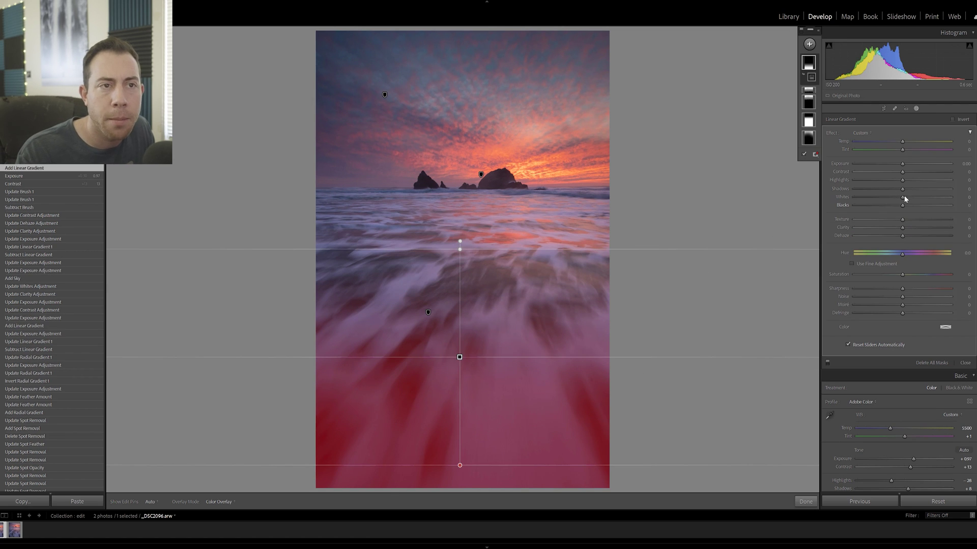
{"action": "left_click_drag", "start_coordinate": [907, 190], "coordinate": [909, 191]}
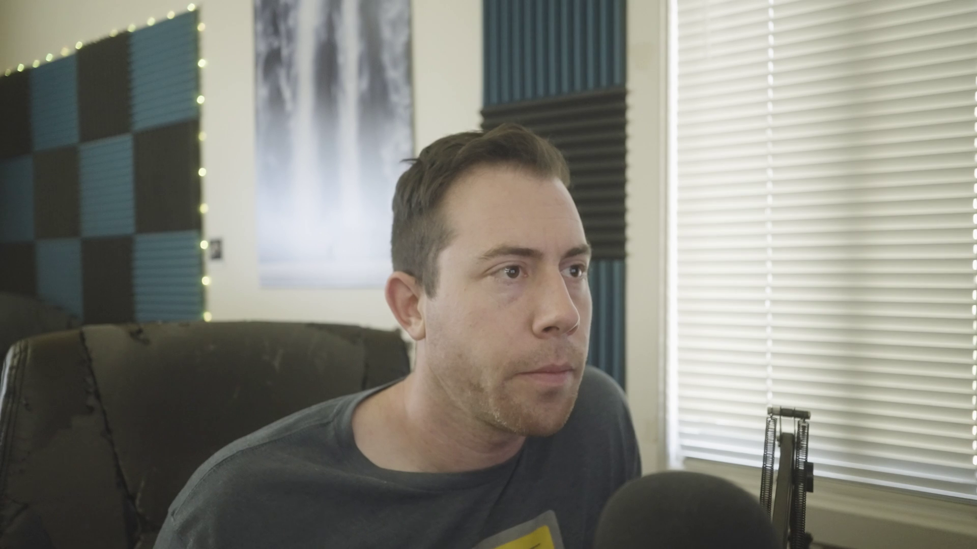